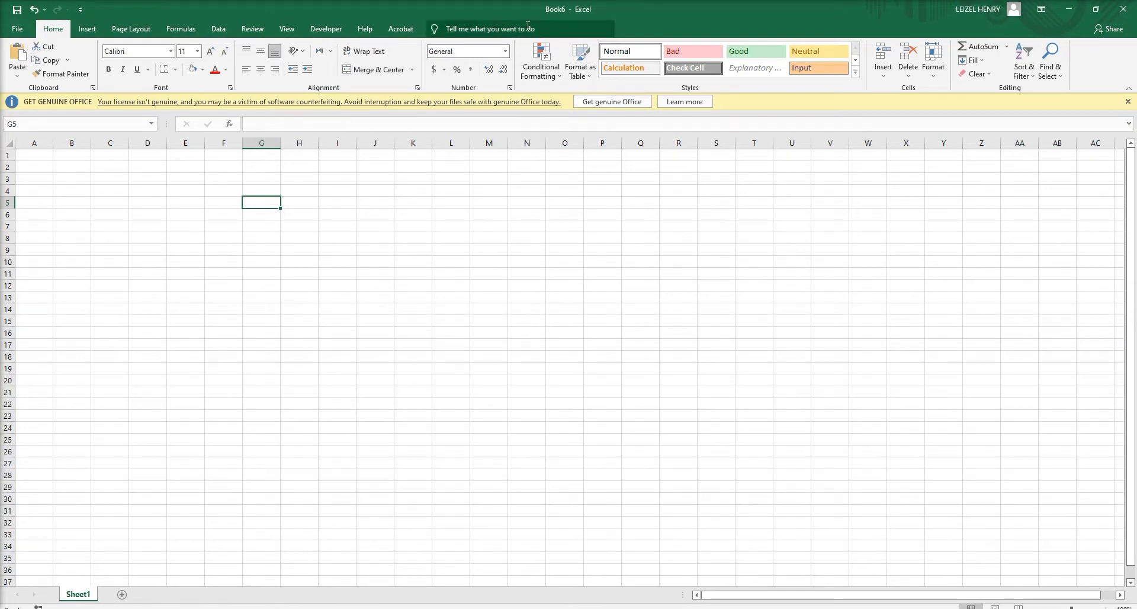
- Add three new worksheets, Sheet2, Sheet3 and Sheet4, to the workbook
{"action": "left_click", "coordinate": [121, 595]}
{"action": "left_click", "coordinate": [158, 595]}
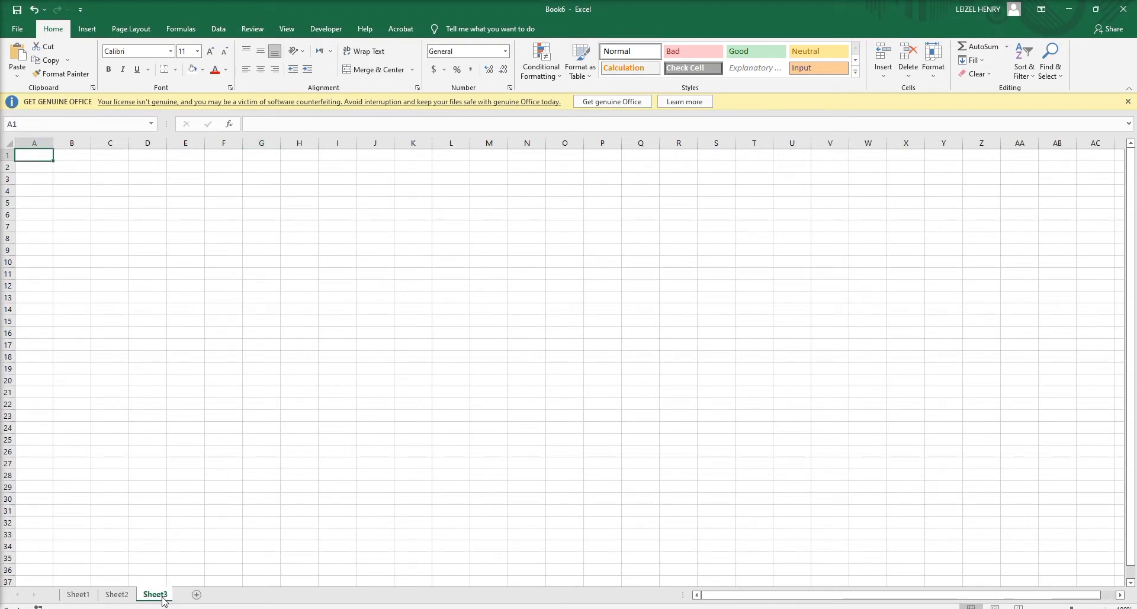
{"action": "left_click", "coordinate": [198, 595]}
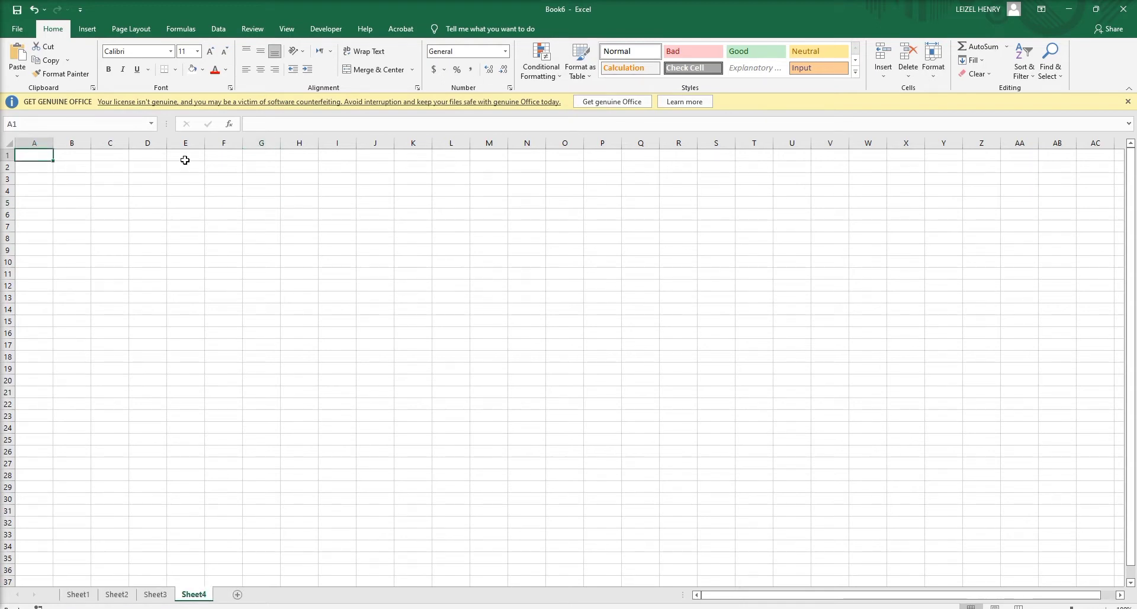
- Use Save As to store the workbook on New Volume (D:) under the file name 'test'
{"action": "left_click", "coordinate": [16, 30]}
{"action": "left_click", "coordinate": [58, 191]}
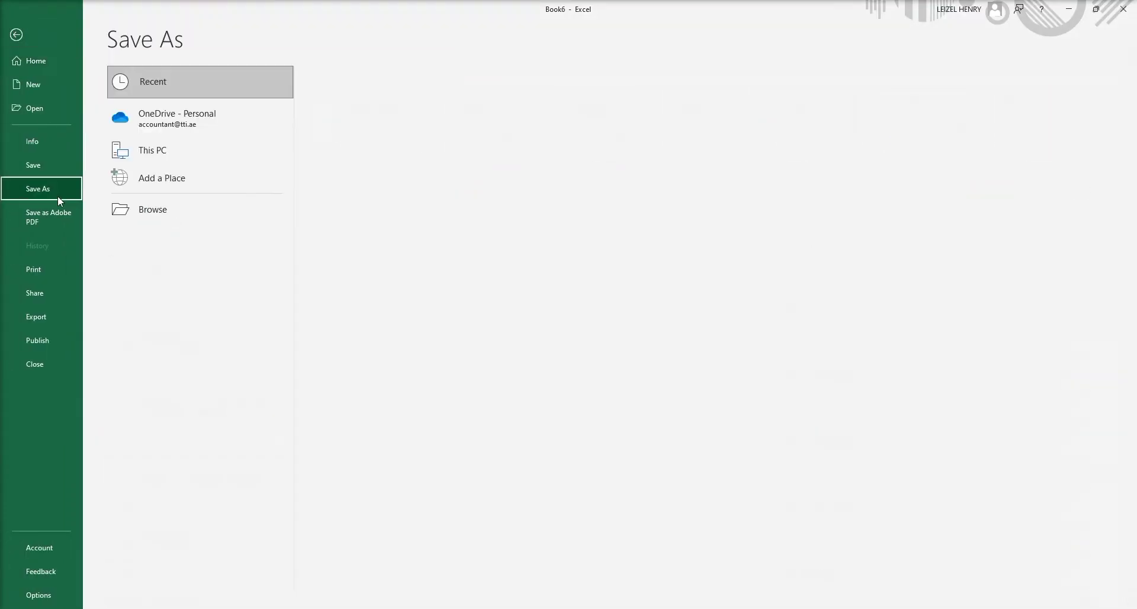
{"action": "left_click", "coordinate": [183, 210]}
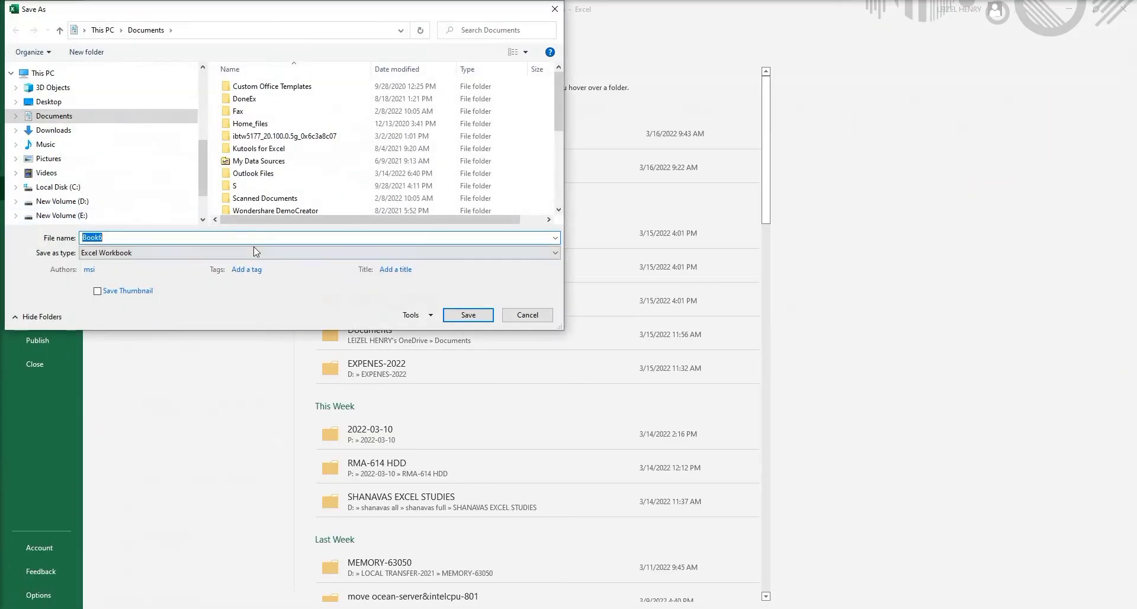
{"action": "left_click", "coordinate": [81, 200]}
{"action": "scroll", "coordinate": [333, 155], "scroll_direction": "down", "scroll_amount": 10}
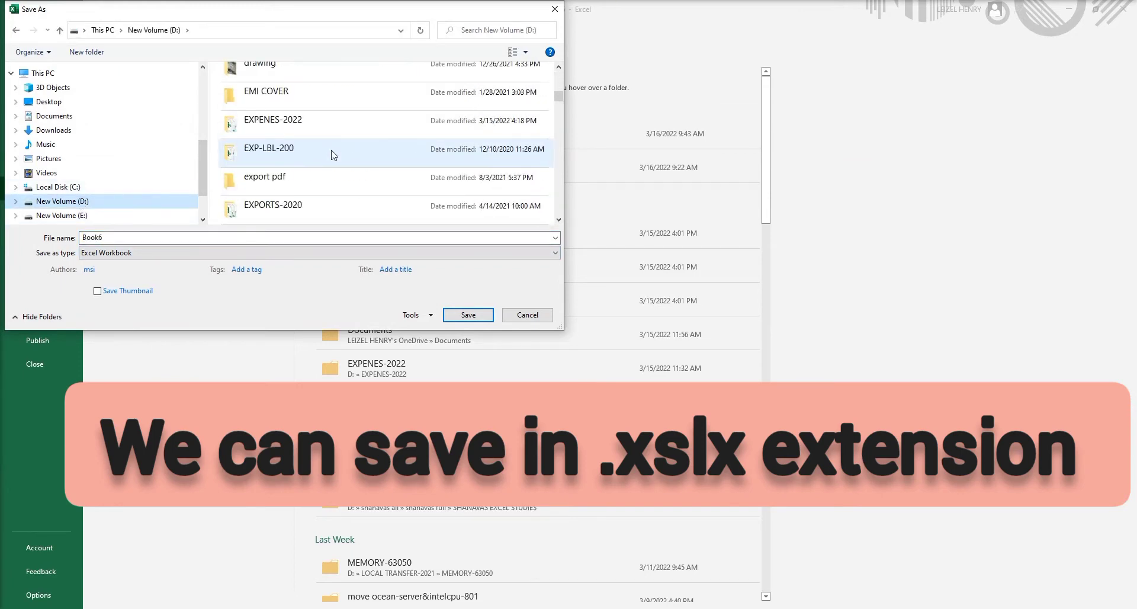
{"action": "scroll", "coordinate": [332, 155], "scroll_direction": "up", "scroll_amount": 6}
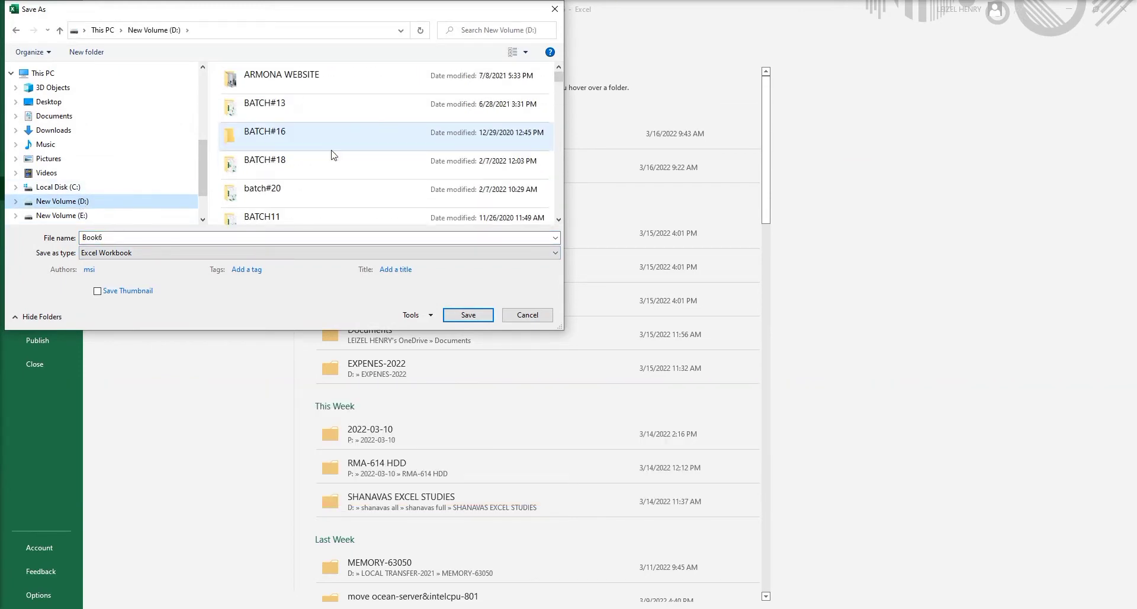
{"action": "left_click", "coordinate": [121, 236]}
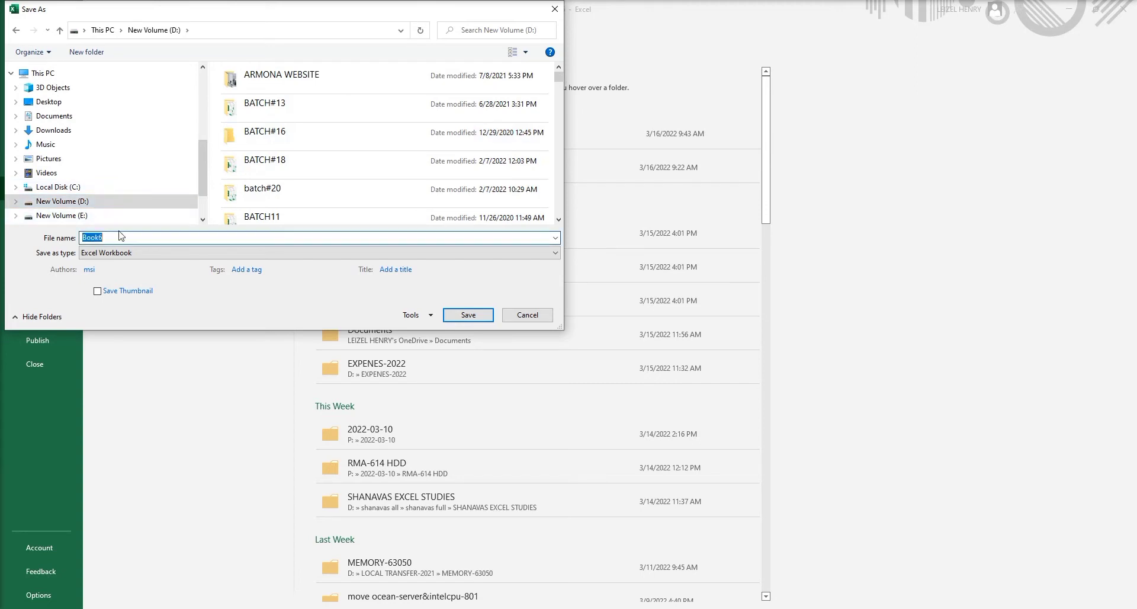
{"action": "type", "text": "test"}
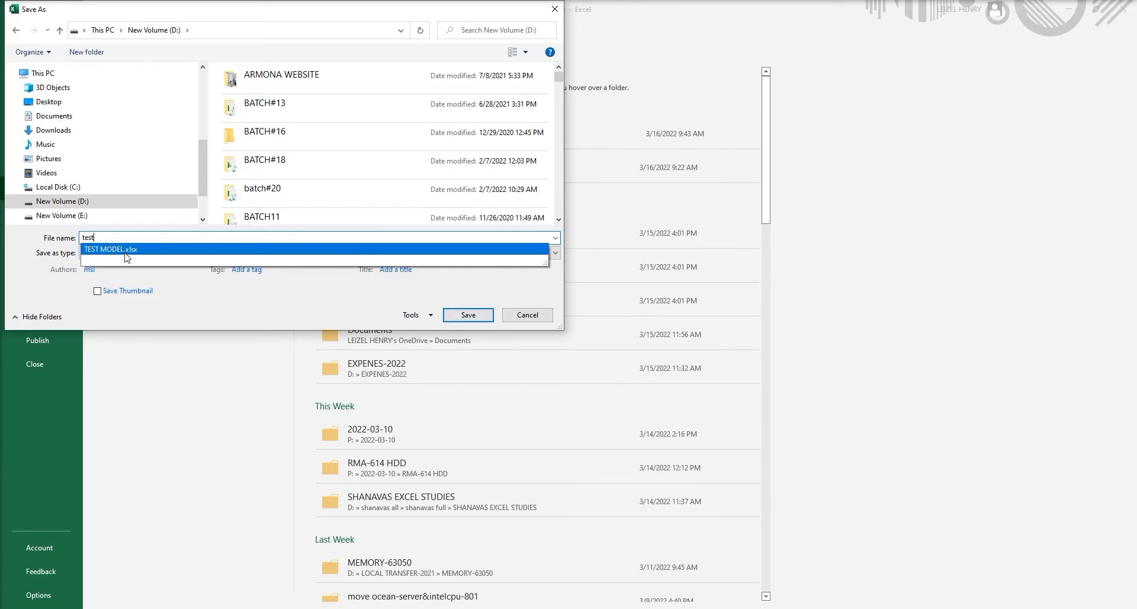
{"action": "left_click", "coordinate": [468, 314]}
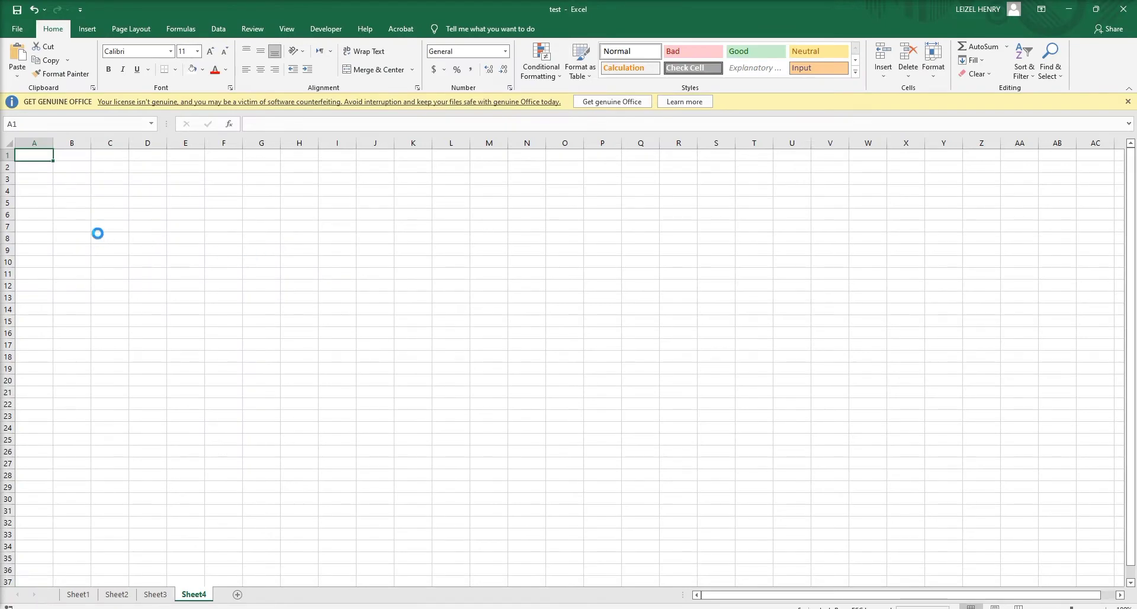
- Switch to Sheet1 and select cells B3, A1, B2, D3, F4, G4, ending on D4
{"action": "left_click_drag", "start_coordinate": [77, 226], "coordinate": [83, 238]}
{"action": "left_click", "coordinate": [77, 594]}
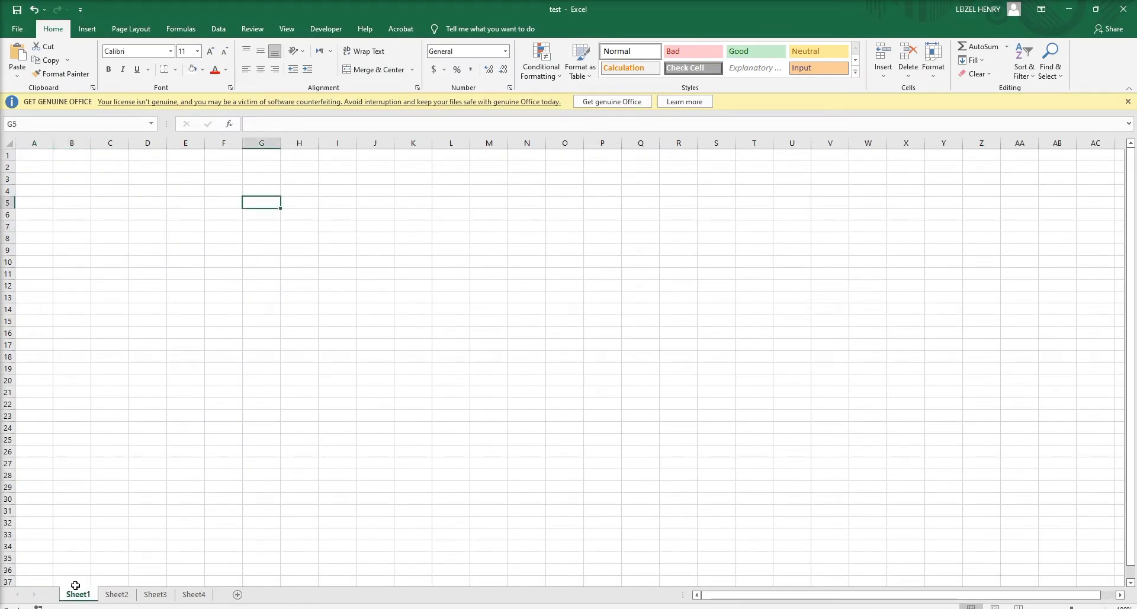
{"action": "left_click", "coordinate": [69, 177]}
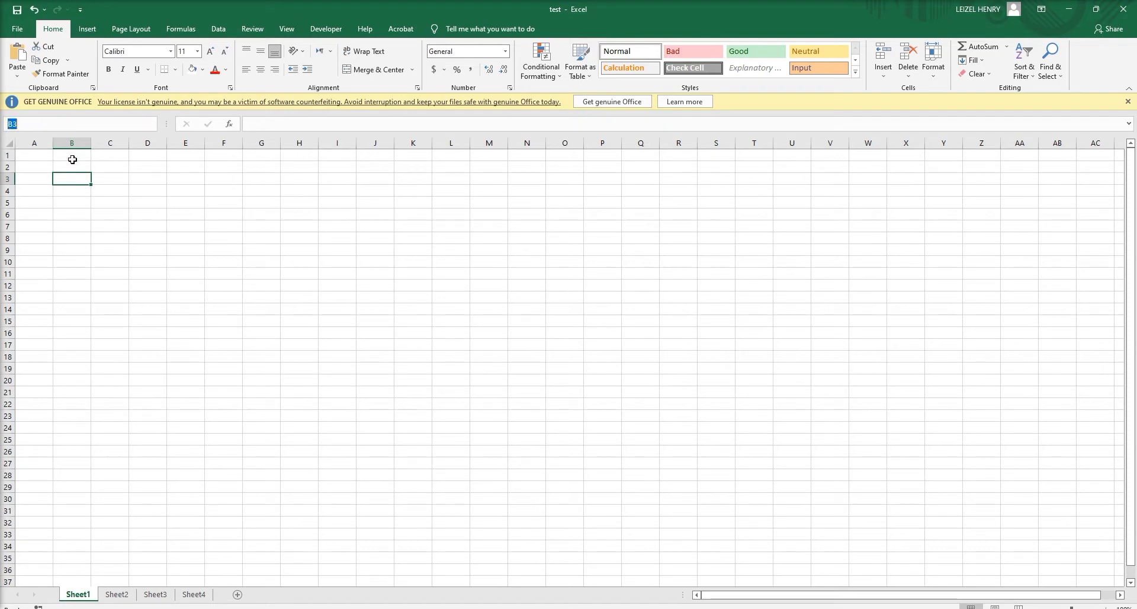
{"action": "left_click", "coordinate": [34, 155]}
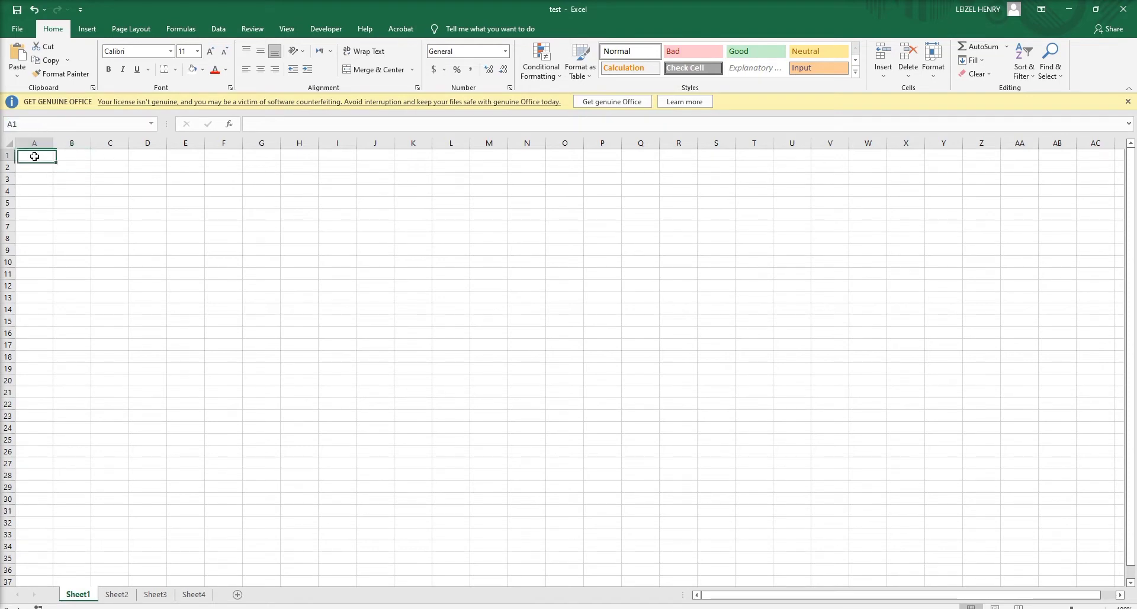
{"action": "left_click", "coordinate": [77, 167]}
{"action": "left_click", "coordinate": [142, 177]}
{"action": "left_click", "coordinate": [219, 190]}
{"action": "left_click", "coordinate": [260, 189]}
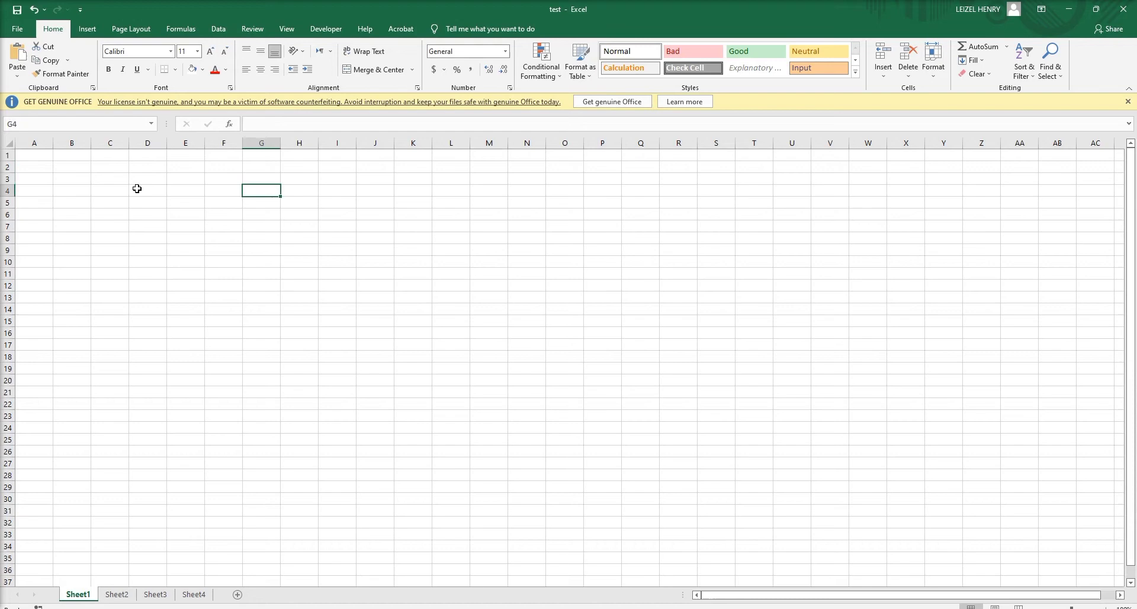
{"action": "left_click", "coordinate": [137, 188]}
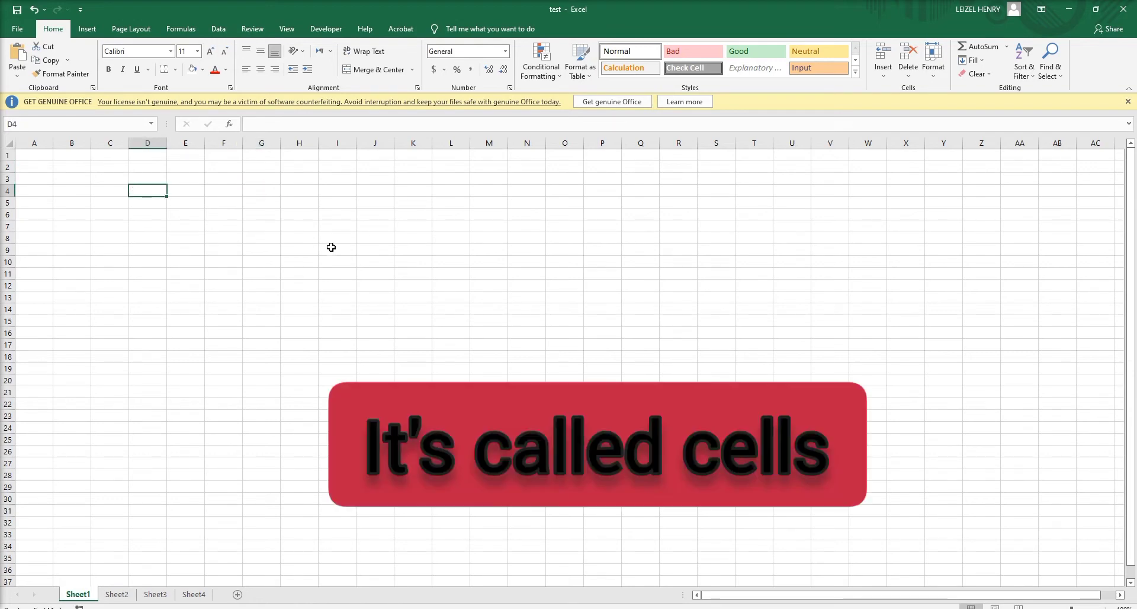
- Enter the numbers 1, 2, 3 and 4 down cells D4 through D7
{"action": "type", "text": "1"}
{"action": "key", "text": "Return"}
{"action": "type", "text": "2"}
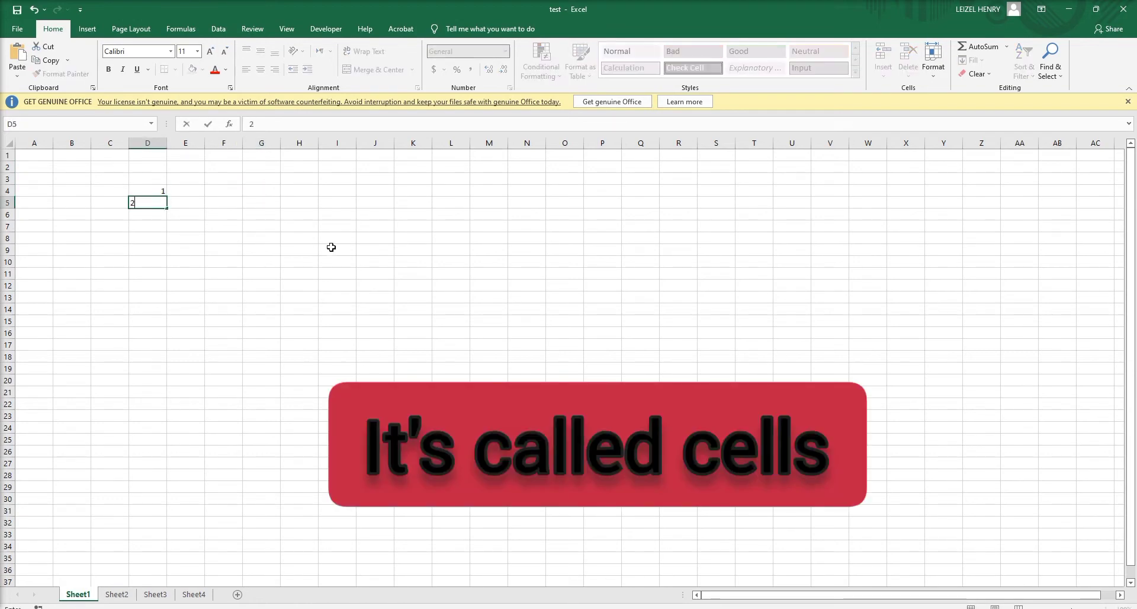
{"action": "key", "text": "Return"}
{"action": "type", "text": "3"}
{"action": "key", "text": "Return"}
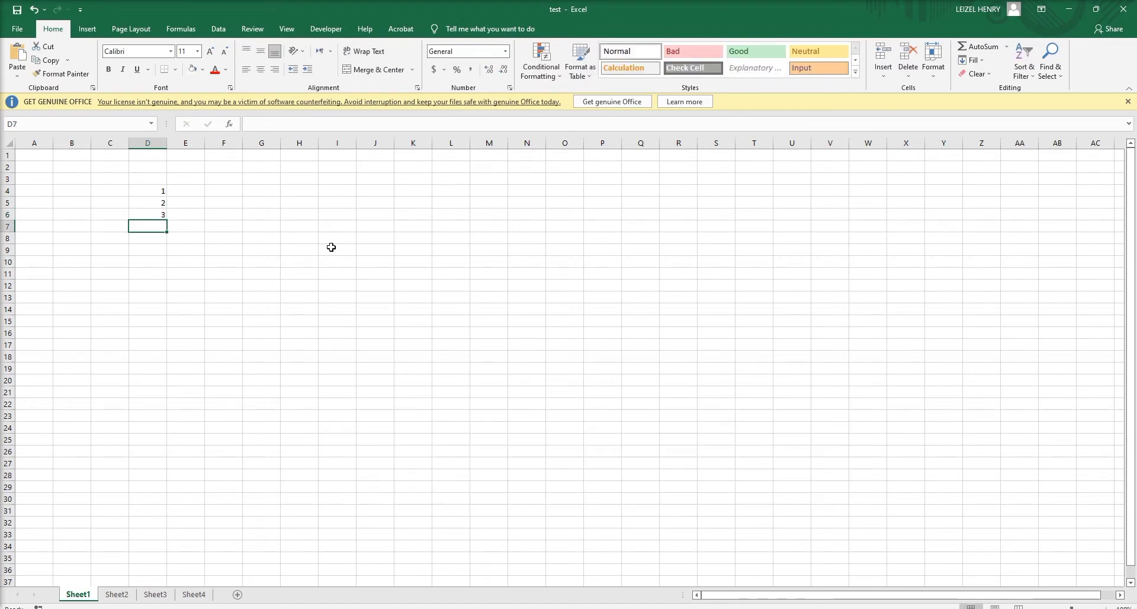
{"action": "type", "text": "4"}
{"action": "key", "text": "Return"}
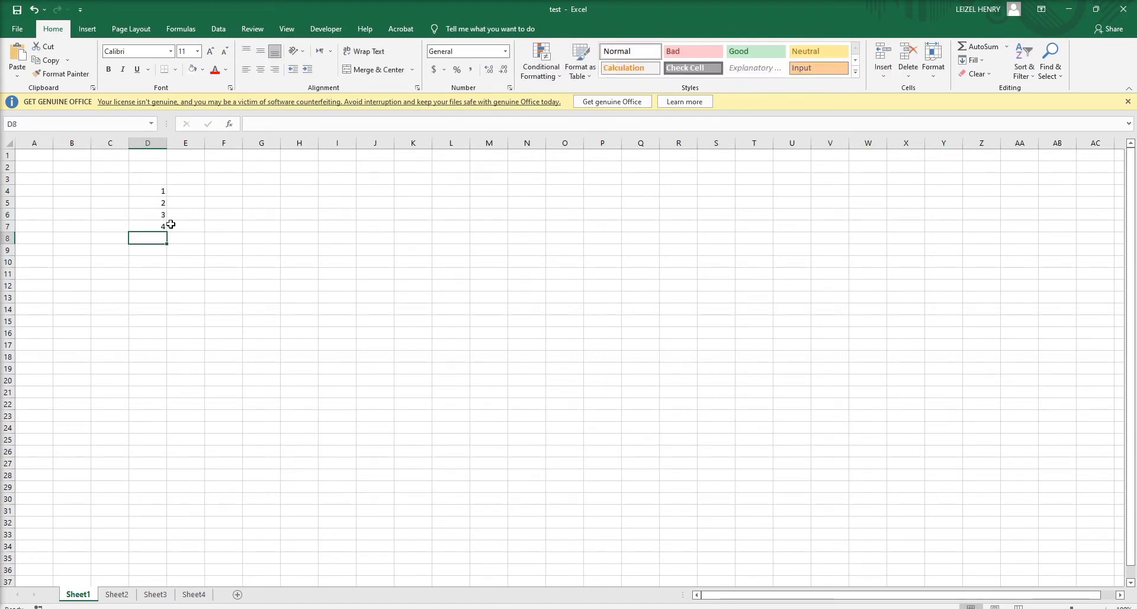
- Type 1 and 2 in G4:G5 and fill the series down to 14 in G17
{"action": "left_click", "coordinate": [263, 191]}
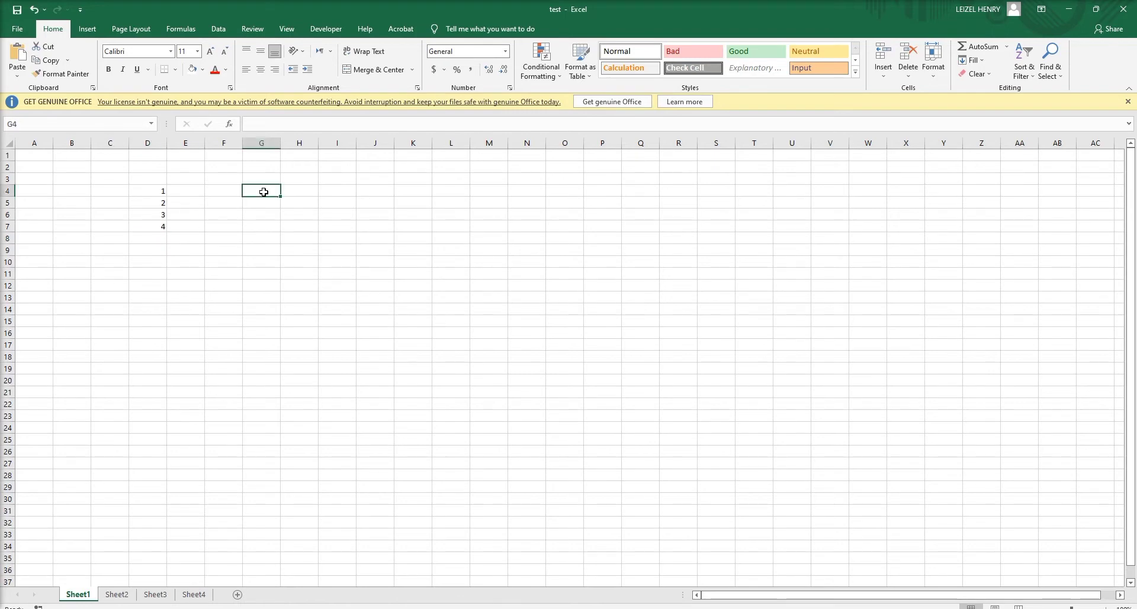
{"action": "type", "text": "1"}
{"action": "key", "text": "Return"}
{"action": "type", "text": "2"}
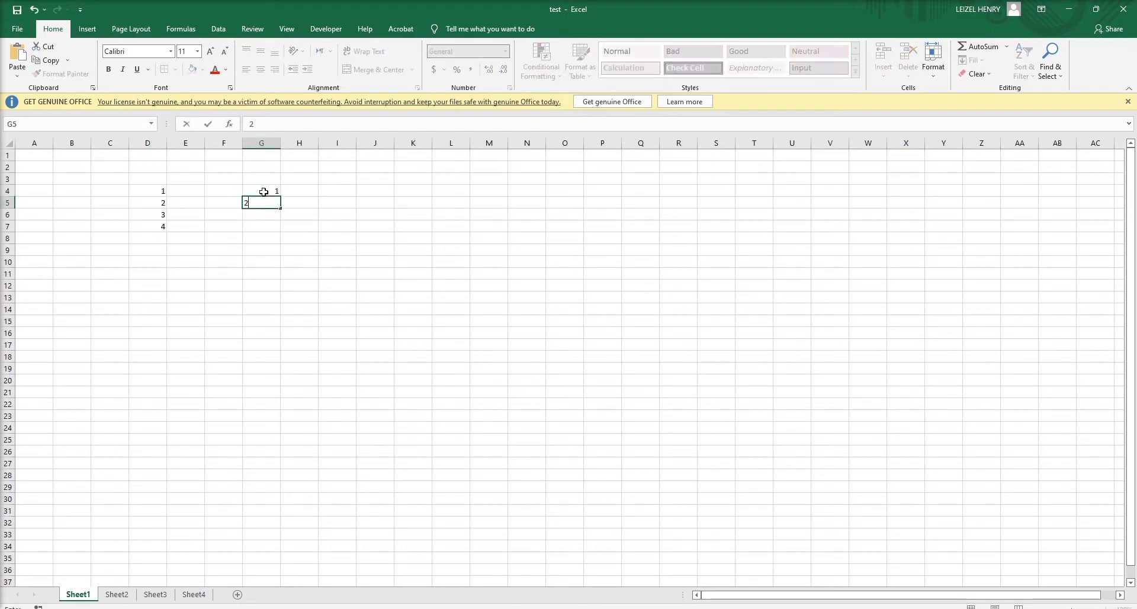
{"action": "key", "text": "Return"}
{"action": "left_click_drag", "start_coordinate": [263, 192], "coordinate": [267, 347]}
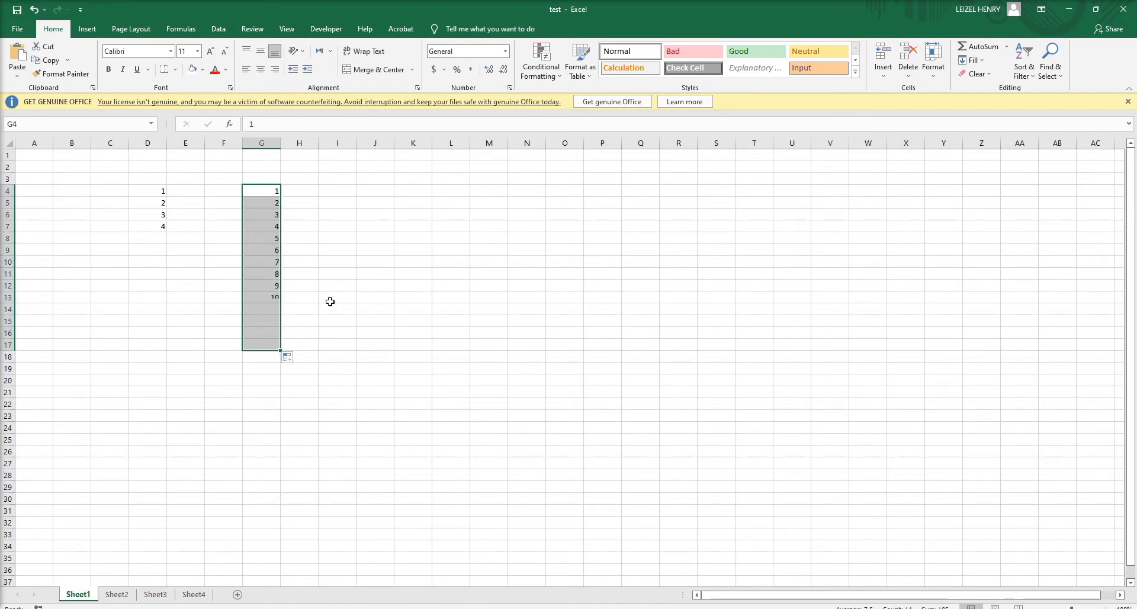
- Enter 1 in cell J4
{"action": "left_click", "coordinate": [370, 188]}
{"action": "type", "text": "1"}
{"action": "key", "text": "Return"}
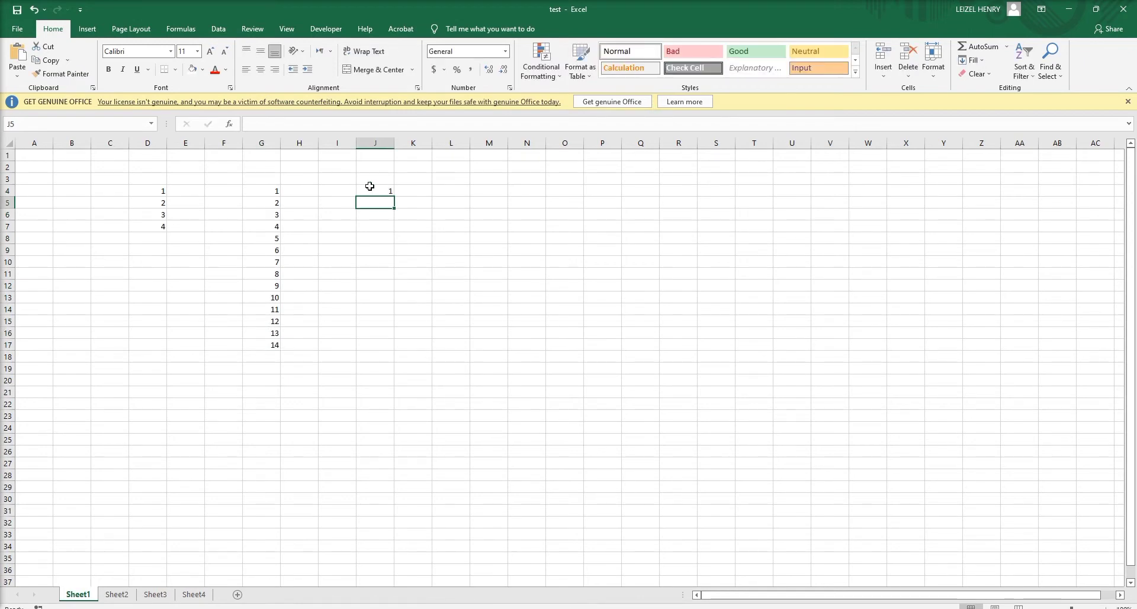
- Enter 2 in cell K4
{"action": "left_click", "coordinate": [407, 188]}
{"action": "type", "text": "2"}
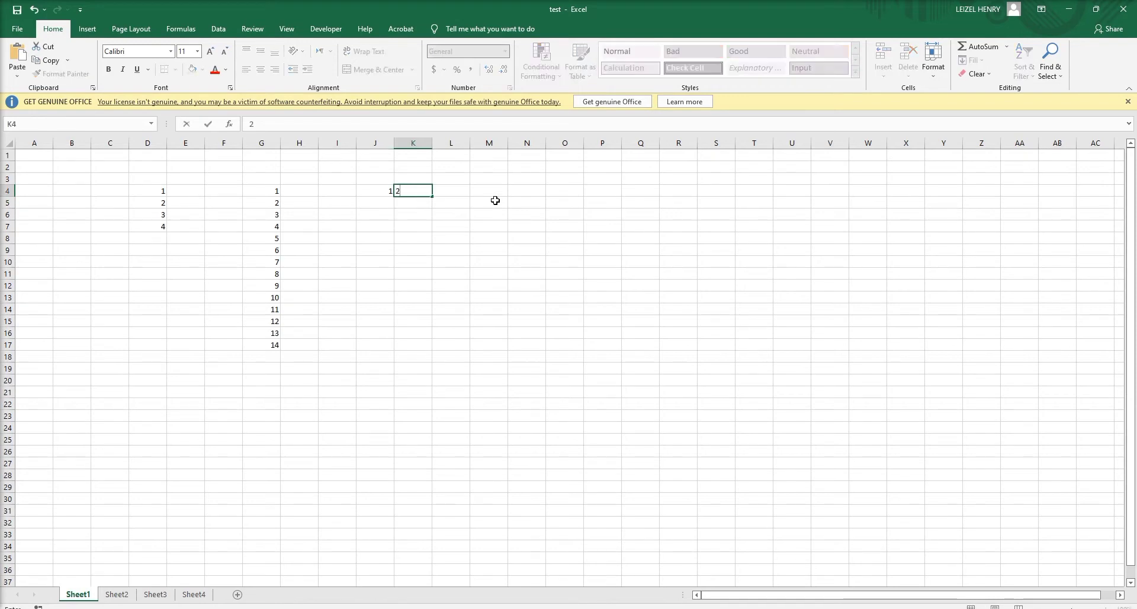
{"action": "key", "text": "Return"}
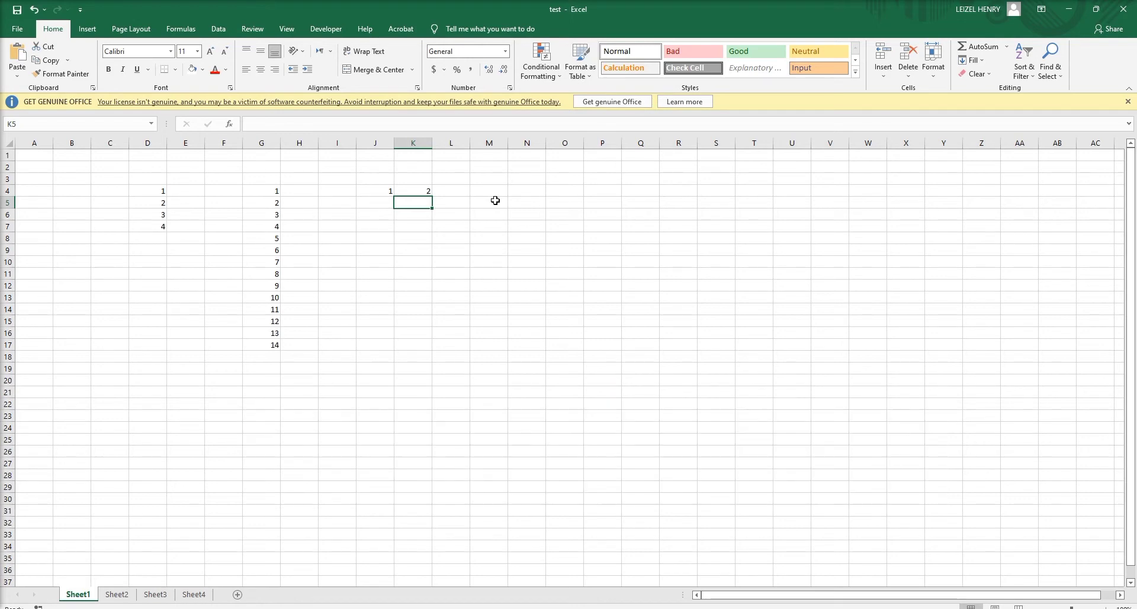
- Enter the formula =J4+K4 in M4 and check that it shows 3
{"action": "left_click", "coordinate": [492, 193]}
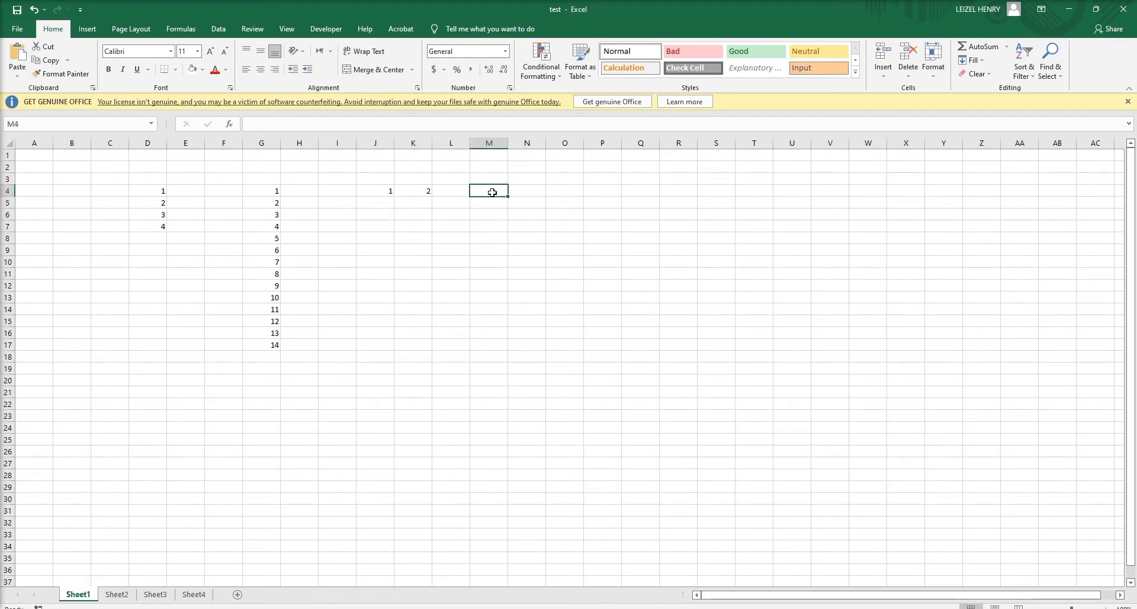
{"action": "type", "text": "="}
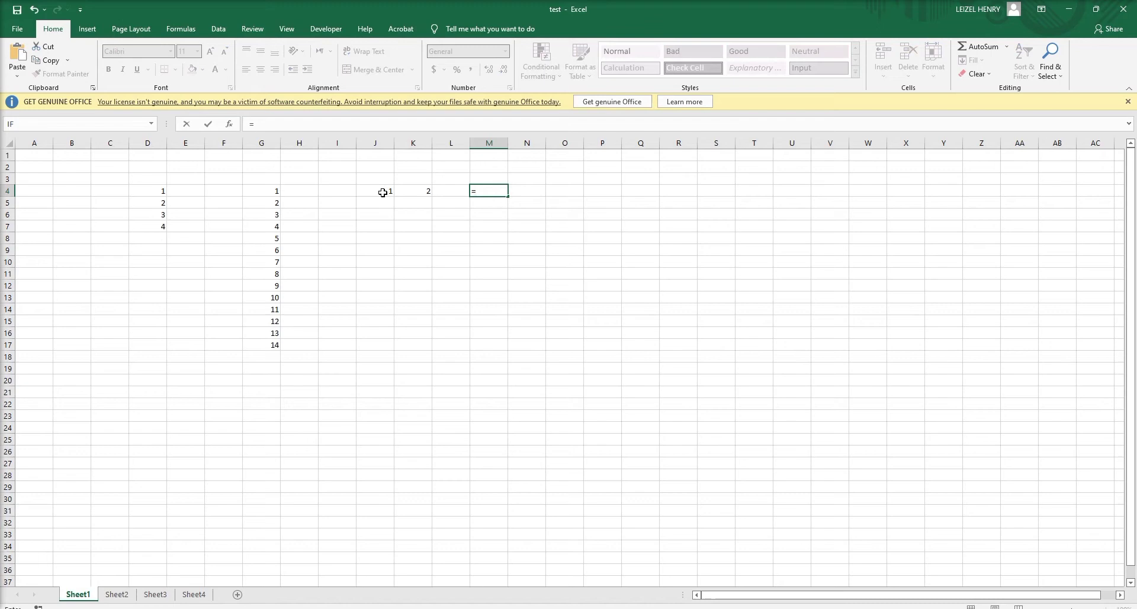
{"action": "left_click", "coordinate": [382, 192]}
{"action": "type", "text": "+"}
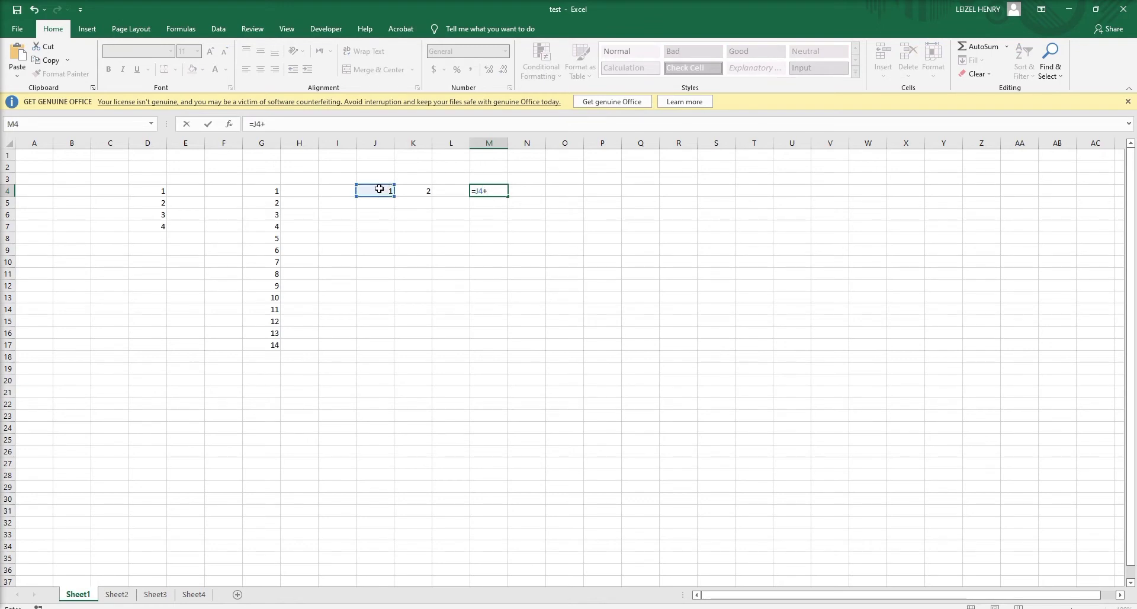
{"action": "left_click", "coordinate": [413, 187]}
{"action": "key", "text": "Return"}
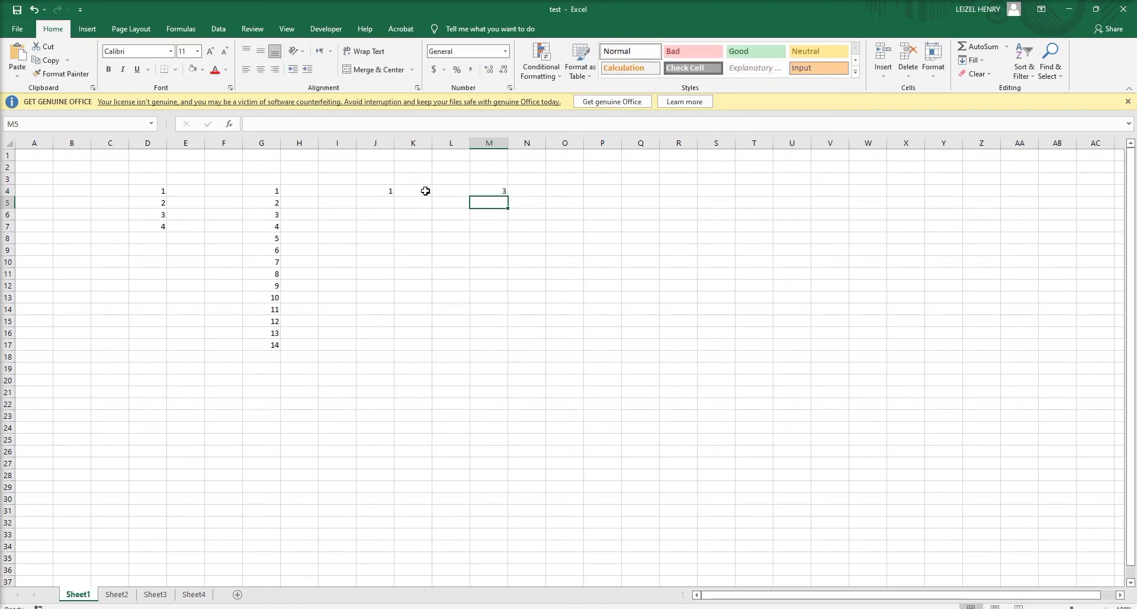
{"action": "left_click", "coordinate": [498, 192]}
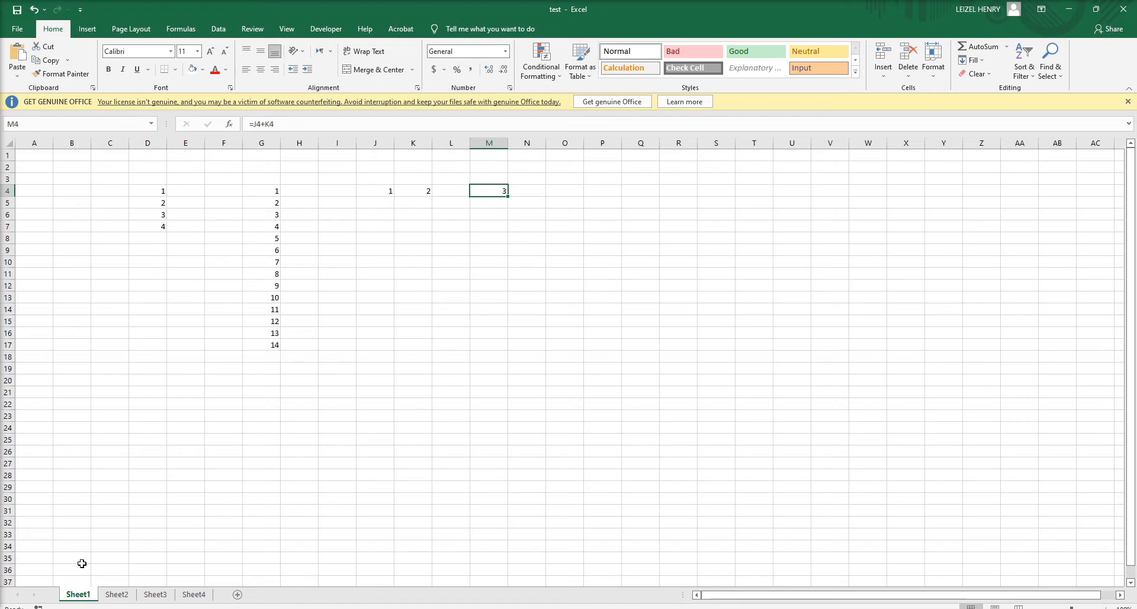
- Rename the Sheet1 tab to chapter1
{"action": "right_click", "coordinate": [78, 594]}
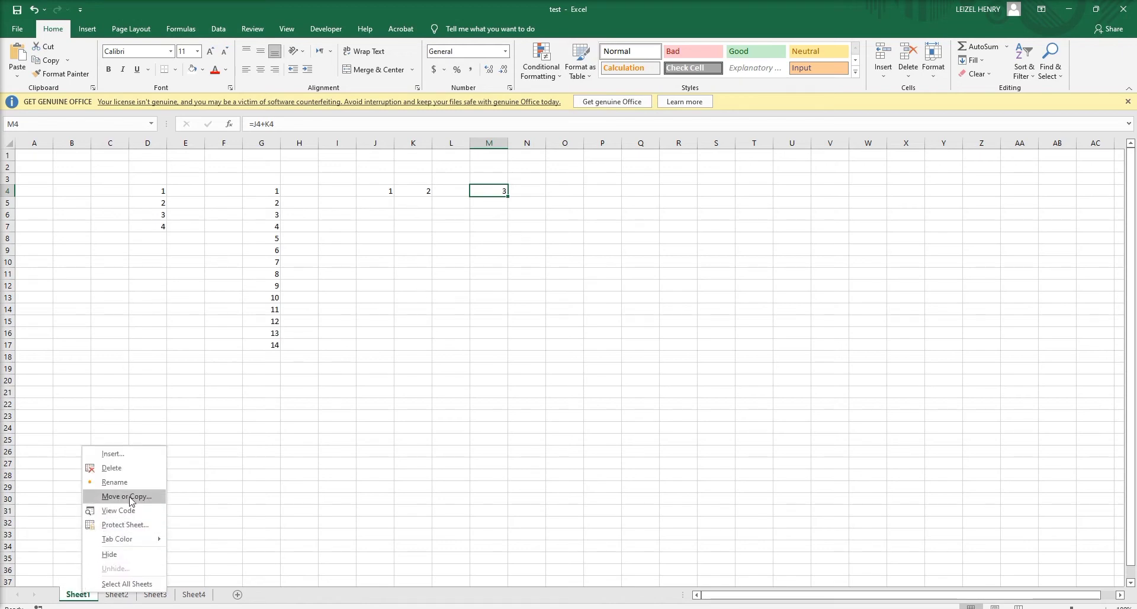
{"action": "left_click", "coordinate": [114, 482]}
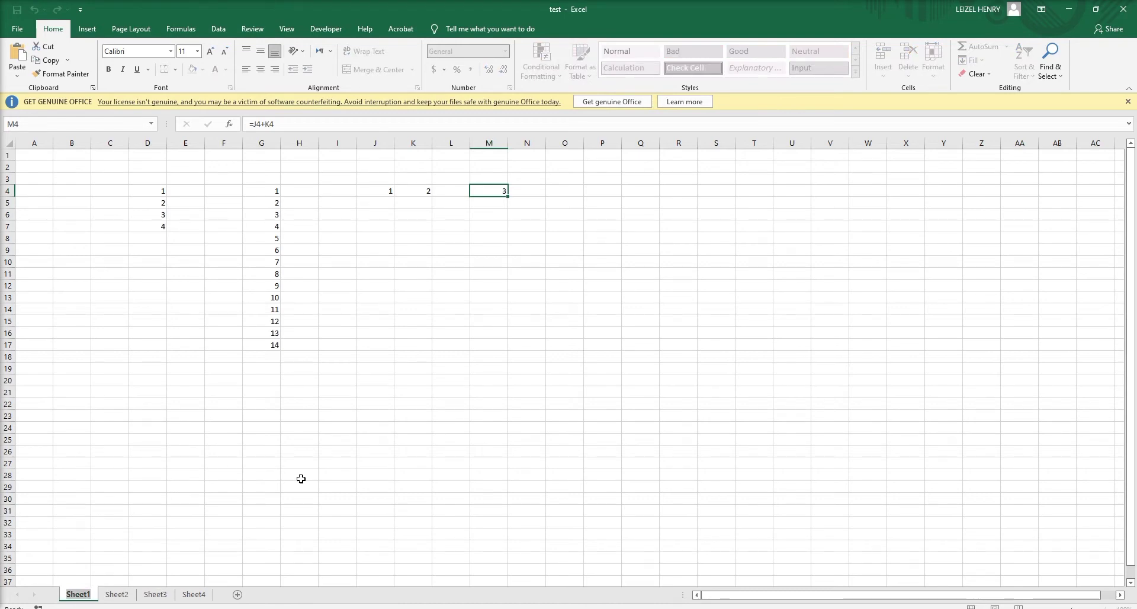
{"action": "type", "text": "chapter"}
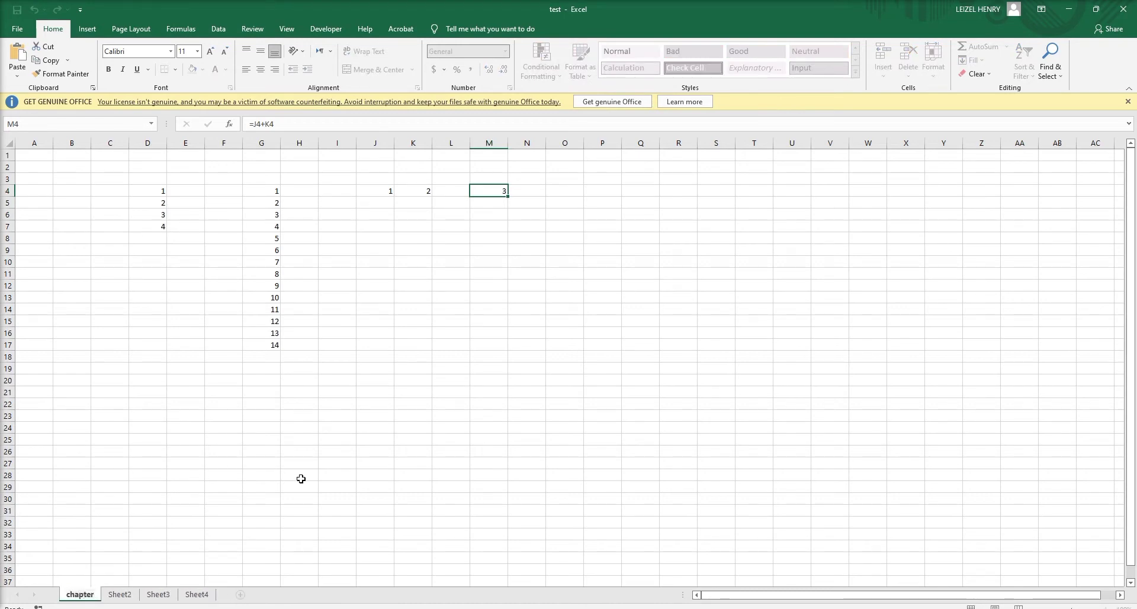
{"action": "type", "text": "1"}
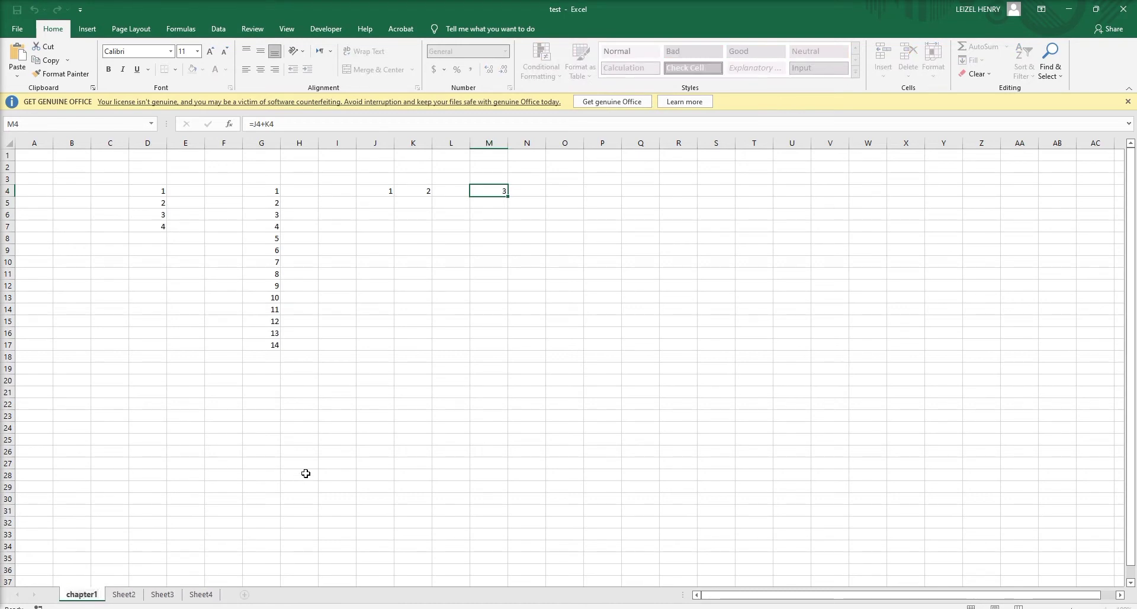
- Rename the Sheet2 tab to chapter2
{"action": "left_click", "coordinate": [126, 593]}
{"action": "right_click", "coordinate": [137, 590]}
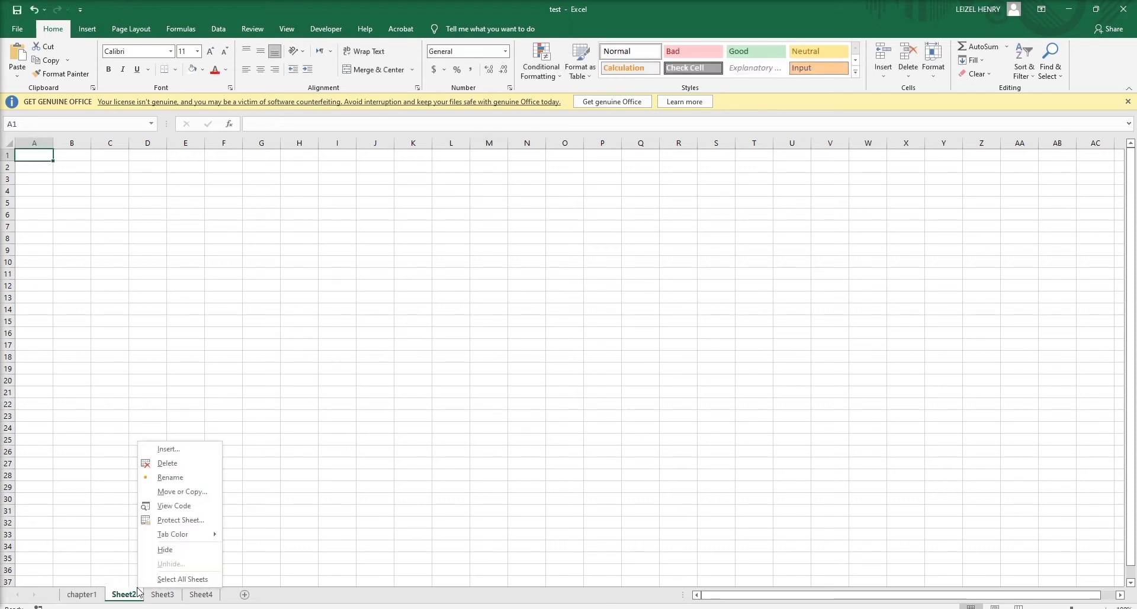
{"action": "left_click", "coordinate": [186, 478]}
{"action": "type", "text": "chapt"}
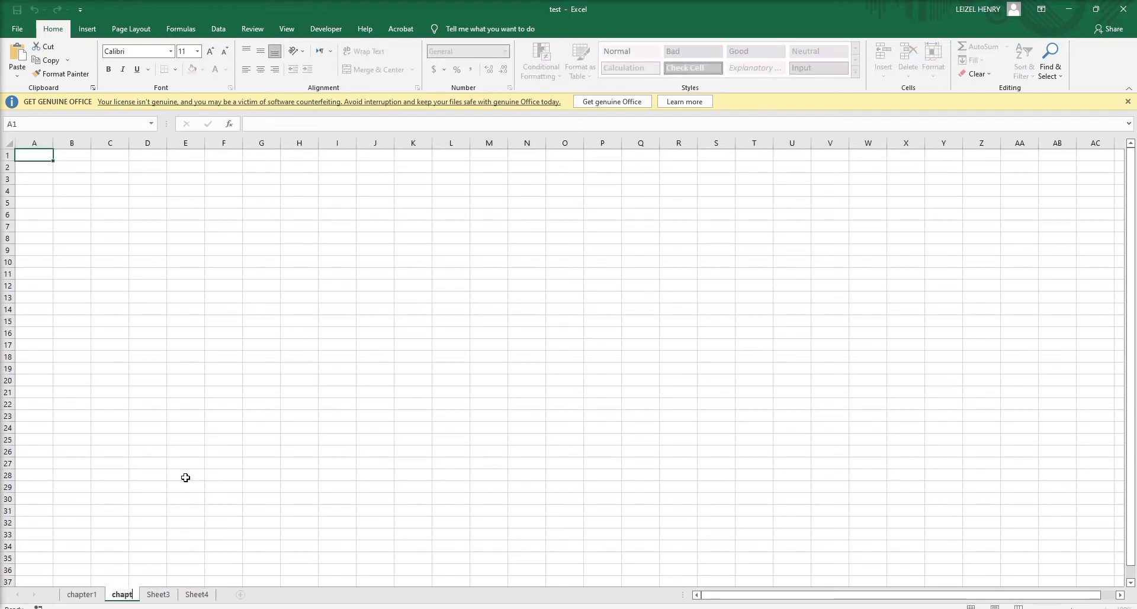
{"action": "type", "text": "er2"}
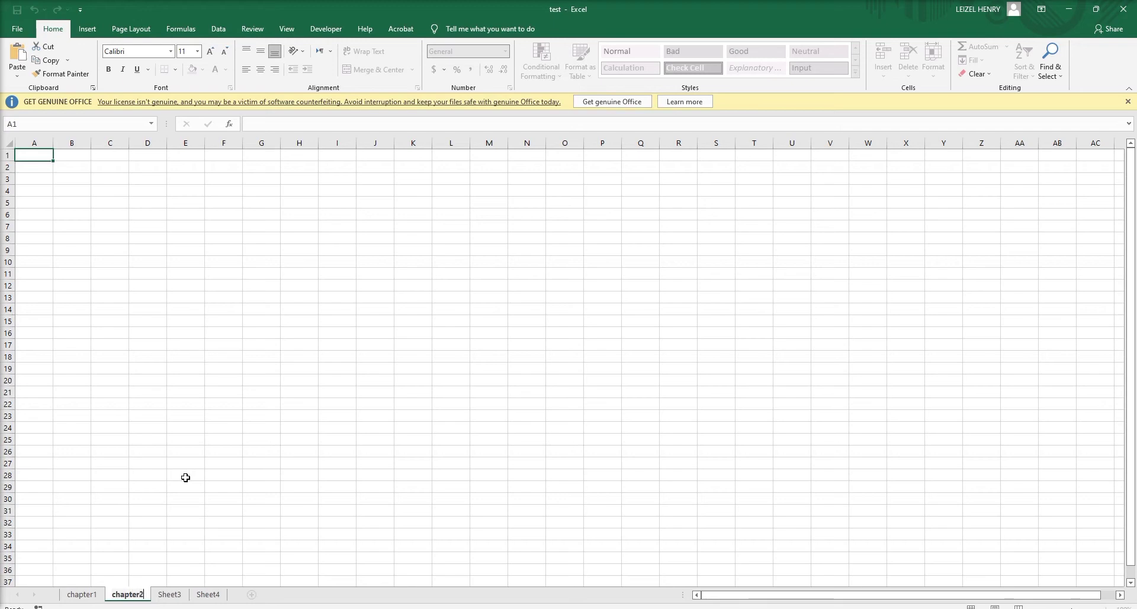
{"action": "left_click", "coordinate": [201, 460]}
{"action": "left_click", "coordinate": [81, 592]}
{"action": "left_click", "coordinate": [406, 259]}
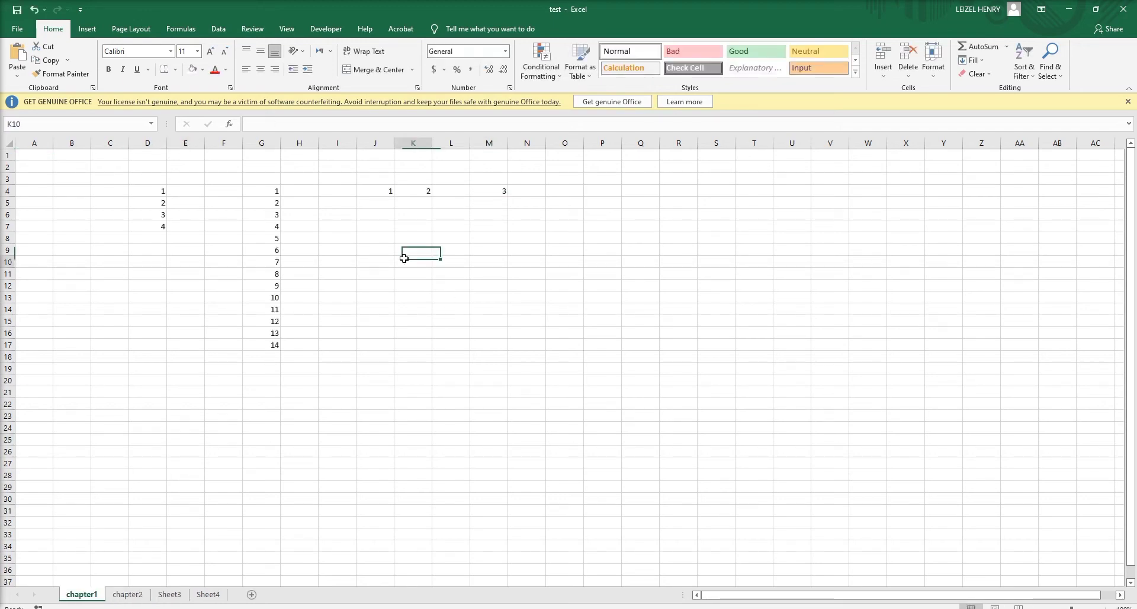
{"action": "left_click", "coordinate": [87, 29]}
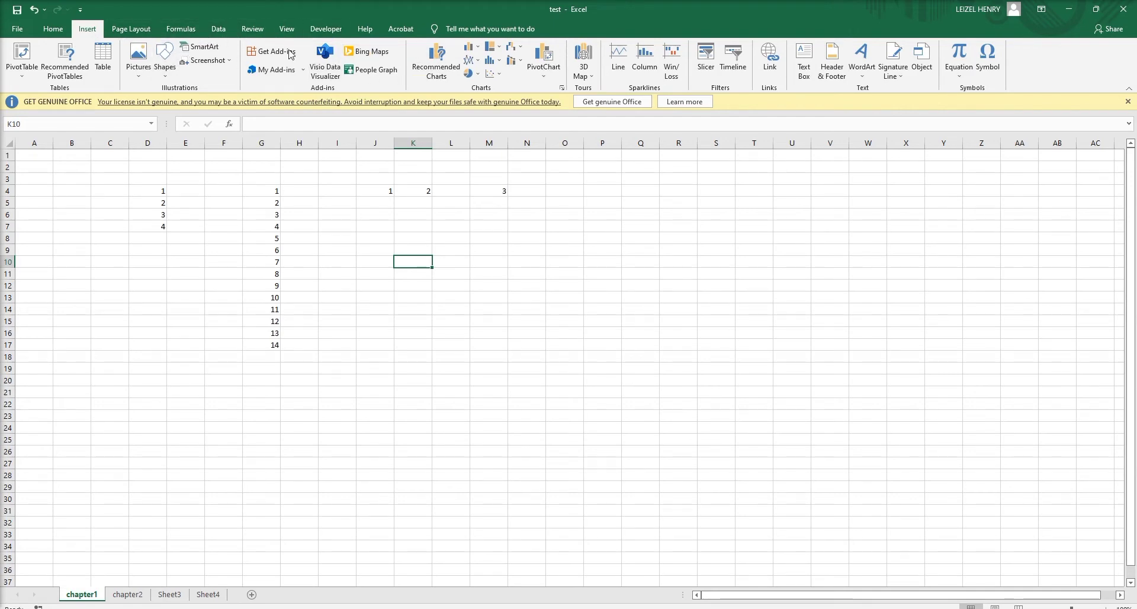
{"action": "left_click", "coordinate": [52, 30]}
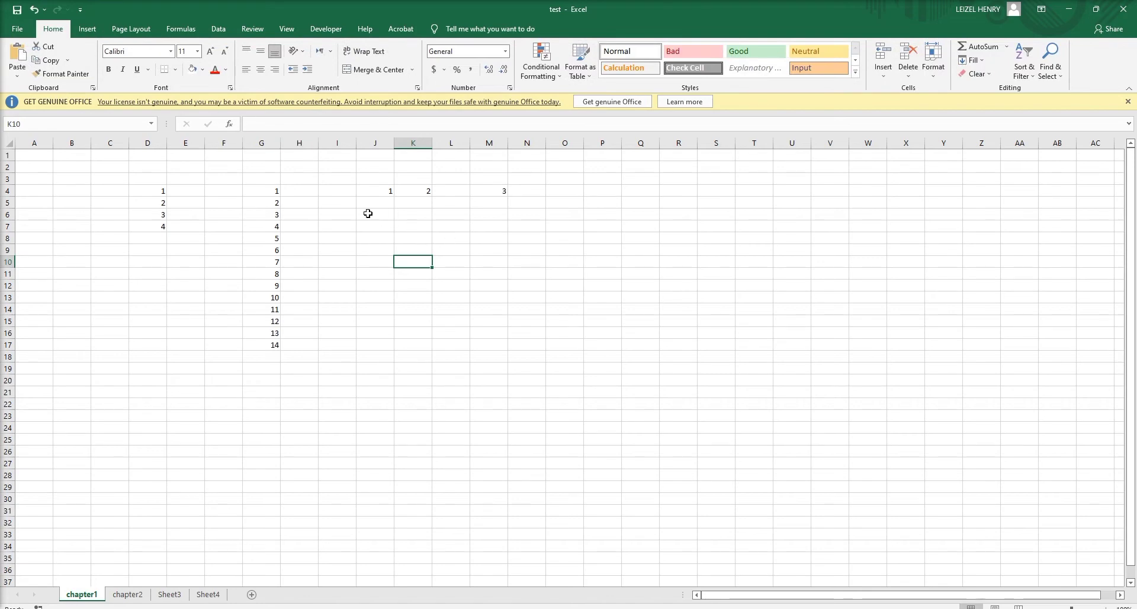
- Select J4:M4 and set their font size to 15
{"action": "left_click_drag", "start_coordinate": [382, 192], "coordinate": [500, 191]}
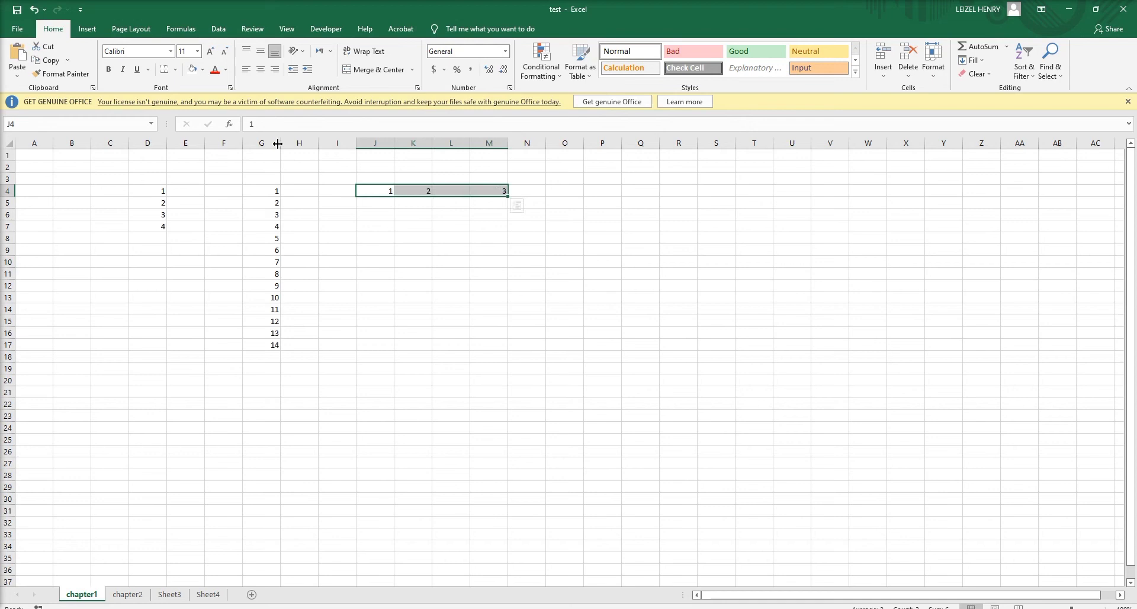
{"action": "left_click", "coordinate": [185, 52]}
{"action": "type", "text": "15"}
{"action": "key", "text": "Return"}
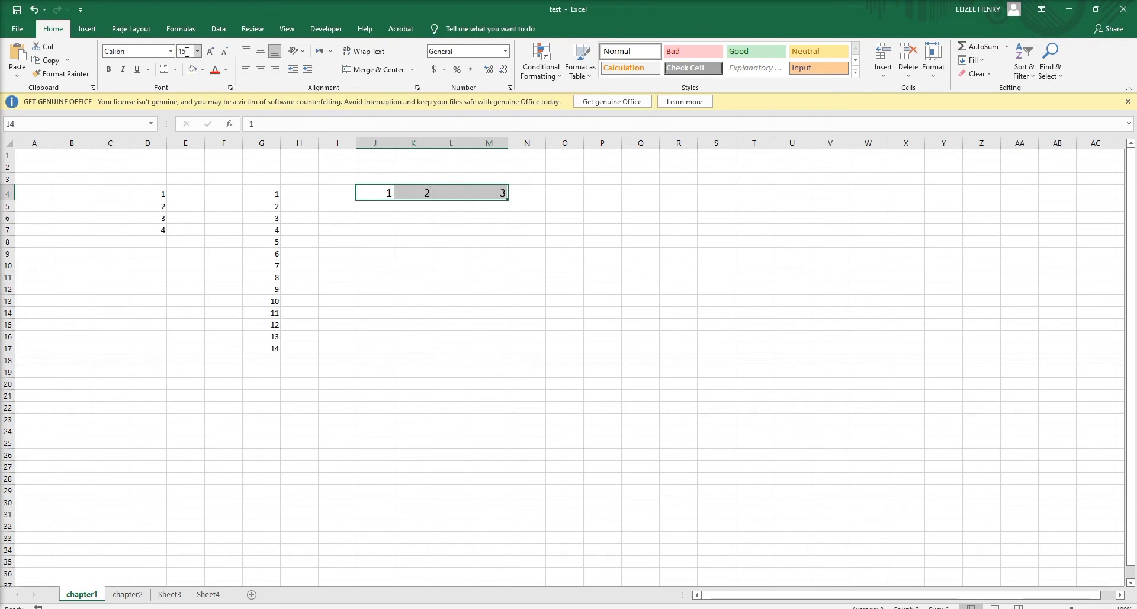
- Make the J4:M4 numbers bold, italic, underlined and red, then deselect them
{"action": "left_click", "coordinate": [105, 71]}
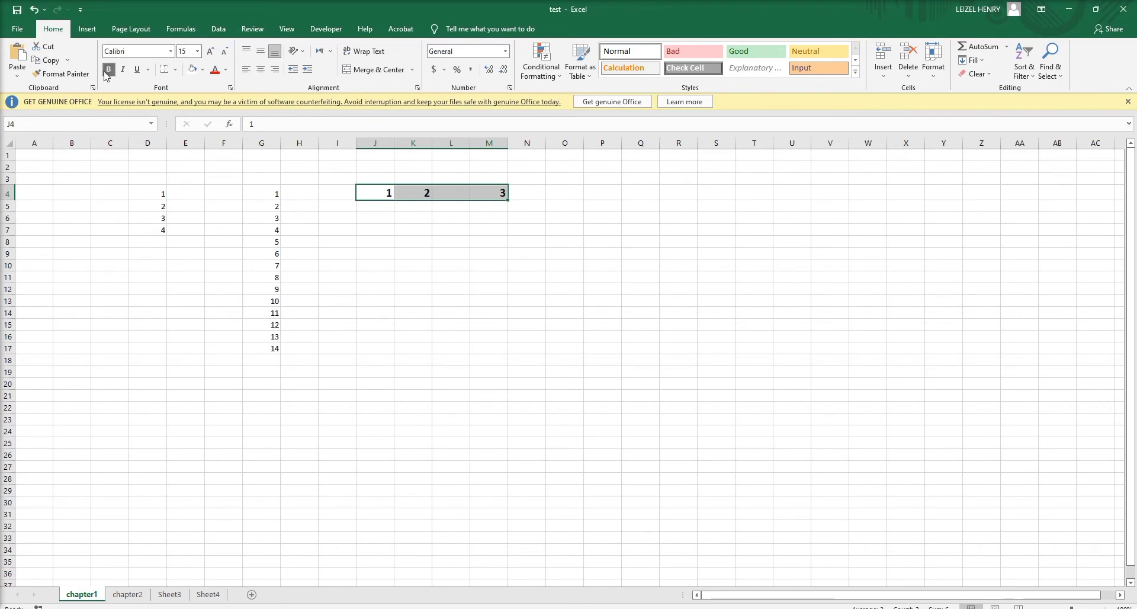
{"action": "left_click", "coordinate": [123, 69]}
{"action": "left_click", "coordinate": [135, 71]}
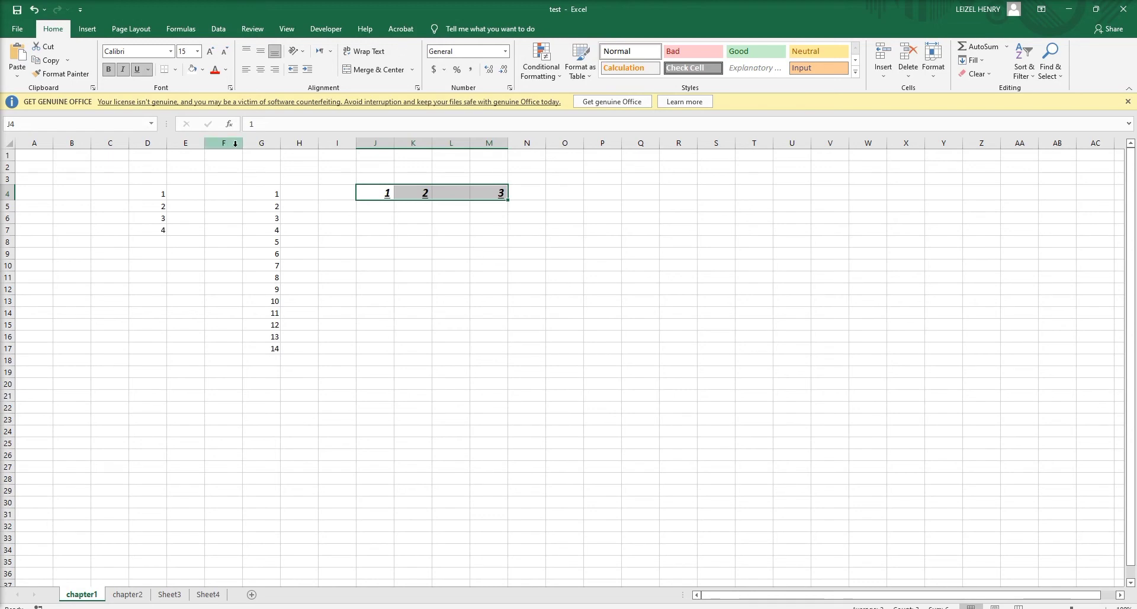
{"action": "left_click", "coordinate": [215, 74]}
{"action": "left_click", "coordinate": [203, 69]}
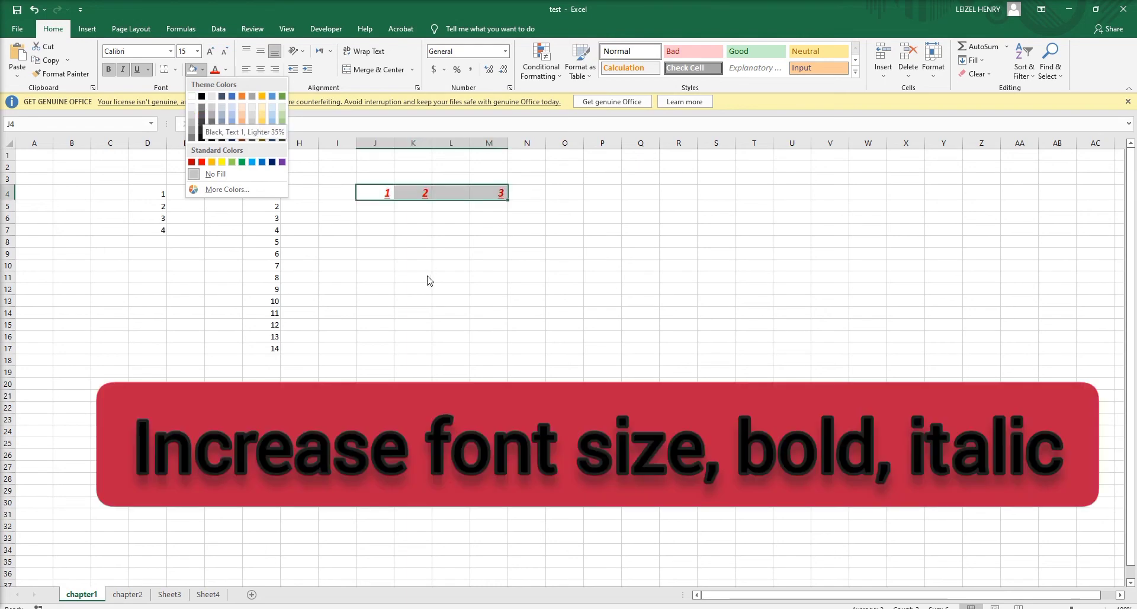
{"action": "left_click", "coordinate": [191, 115]}
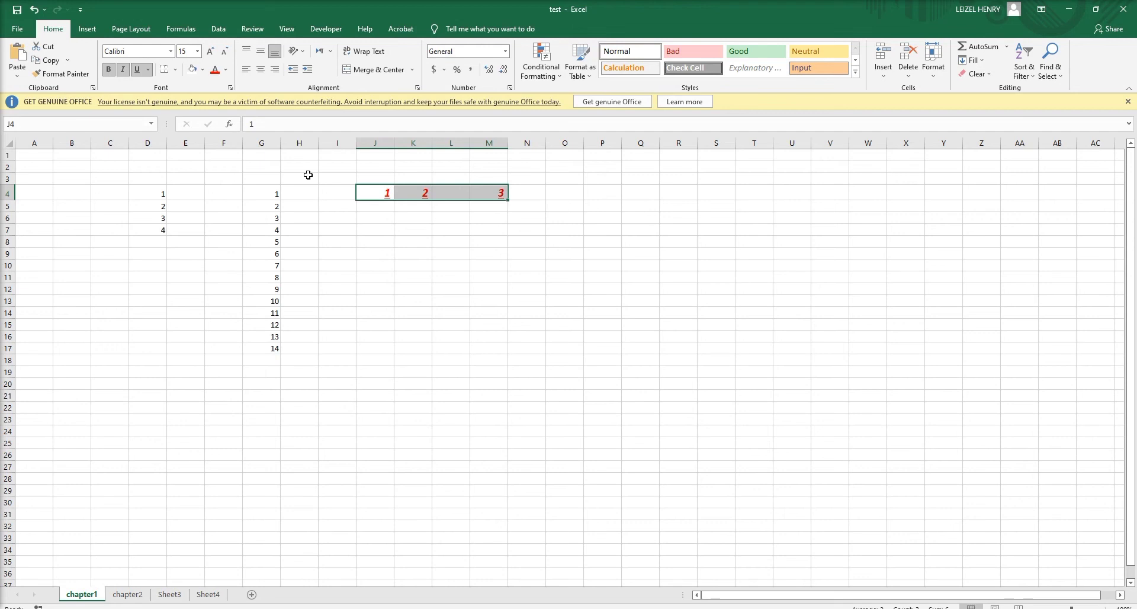
{"action": "left_click", "coordinate": [534, 299]}
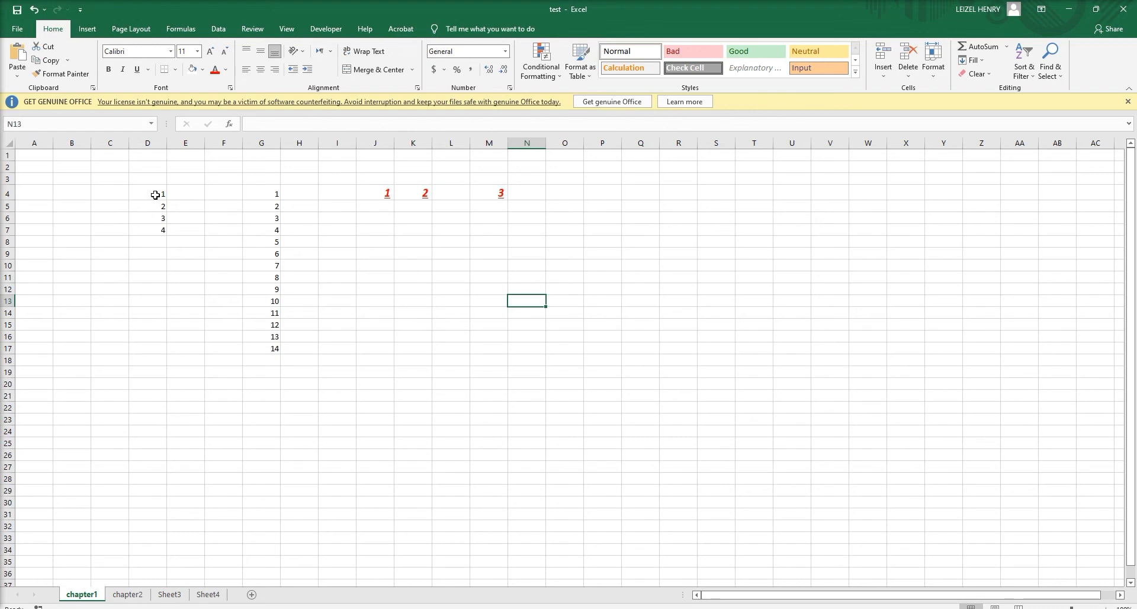
- Open the Insert Function wizard, set its category to All, browse the list, then cancel
{"action": "left_click", "coordinate": [230, 126]}
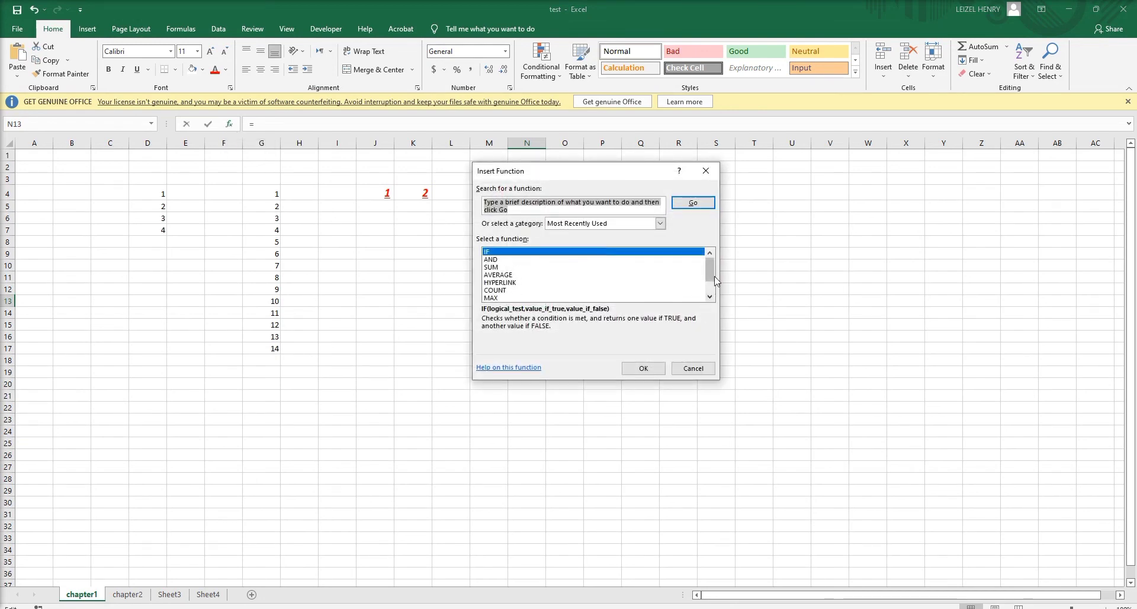
{"action": "left_click_drag", "start_coordinate": [714, 273], "coordinate": [712, 286]}
{"action": "scroll", "coordinate": [712, 294], "scroll_direction": "up", "scroll_amount": 1}
{"action": "left_click", "coordinate": [660, 223]}
{"action": "left_click", "coordinate": [608, 247]}
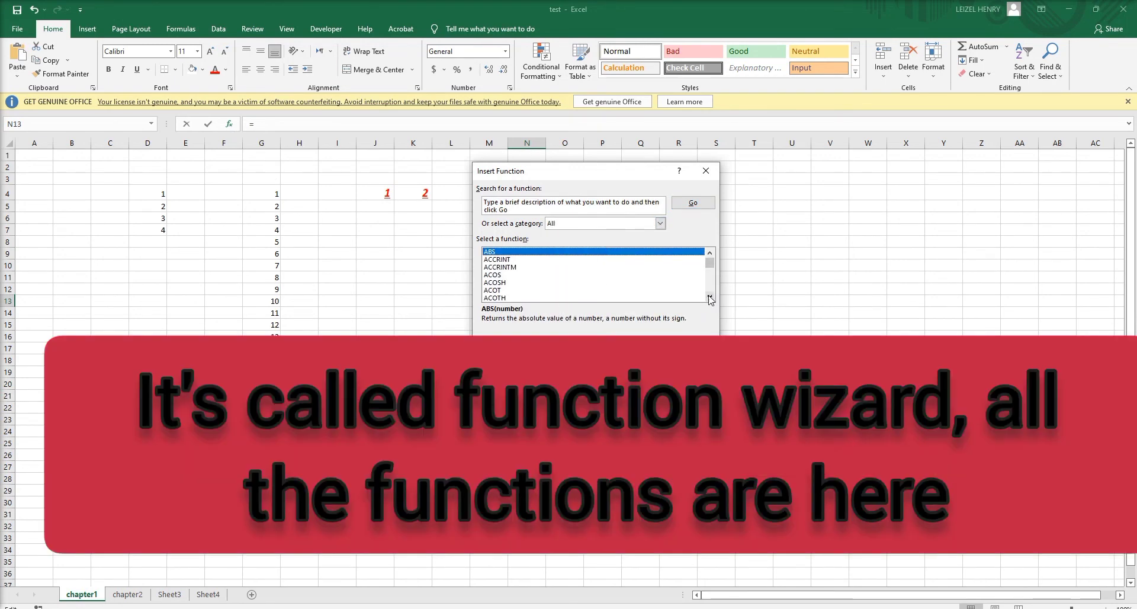
{"action": "left_click", "coordinate": [710, 298]}
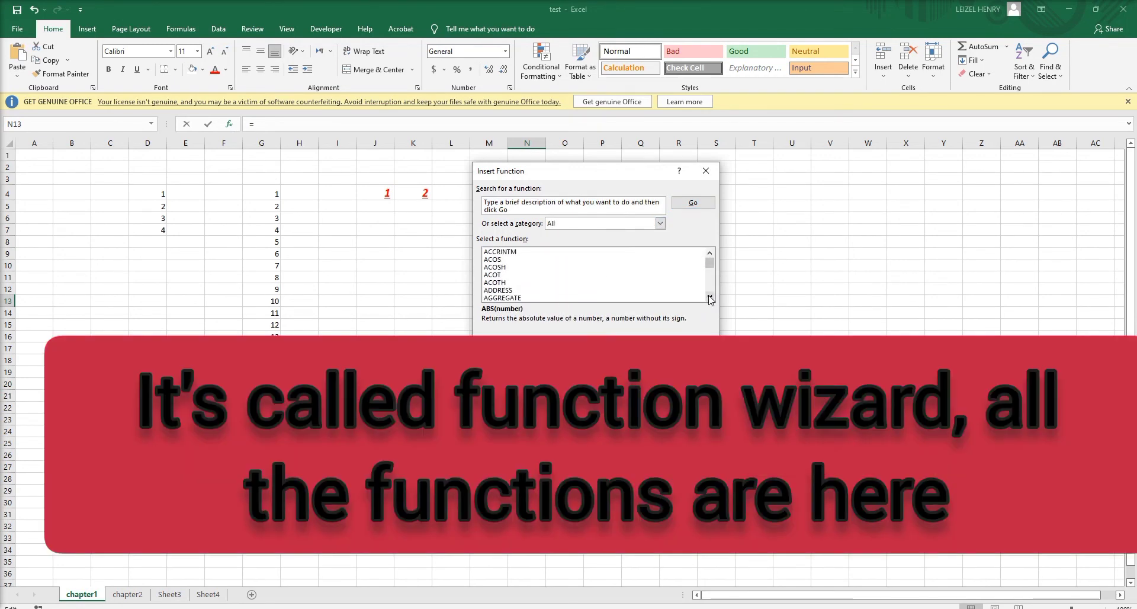
{"action": "left_click", "coordinate": [709, 298]}
{"action": "left_click", "coordinate": [709, 298]}
{"action": "left_click_drag", "start_coordinate": [711, 270], "coordinate": [710, 265]}
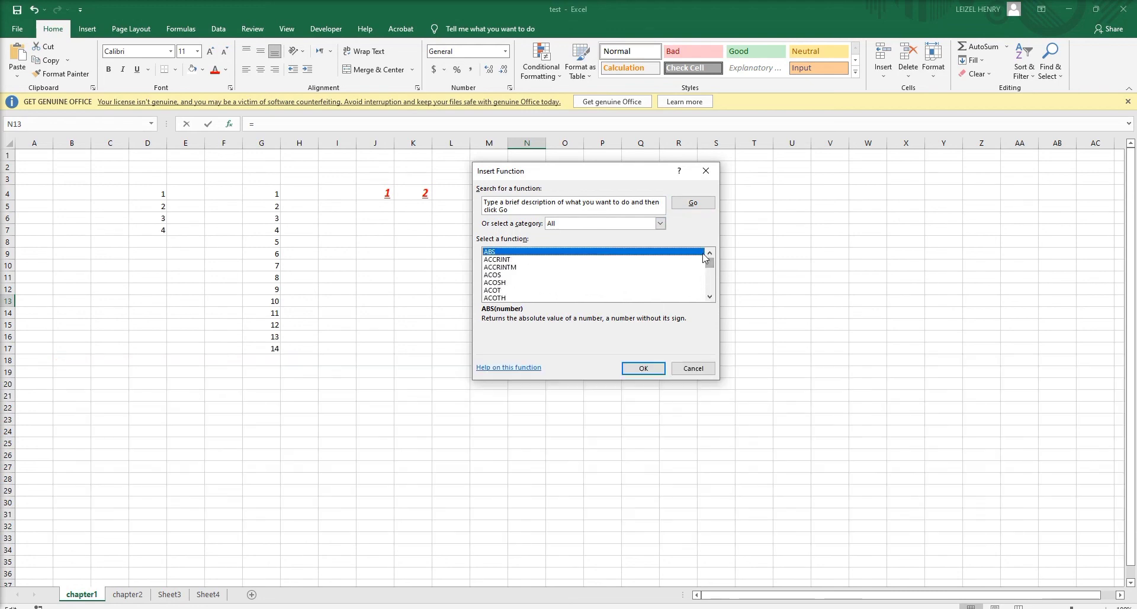
{"action": "left_click", "coordinate": [693, 368]}
- Select the empty cells O10 and then K7
{"action": "left_click", "coordinate": [579, 266]}
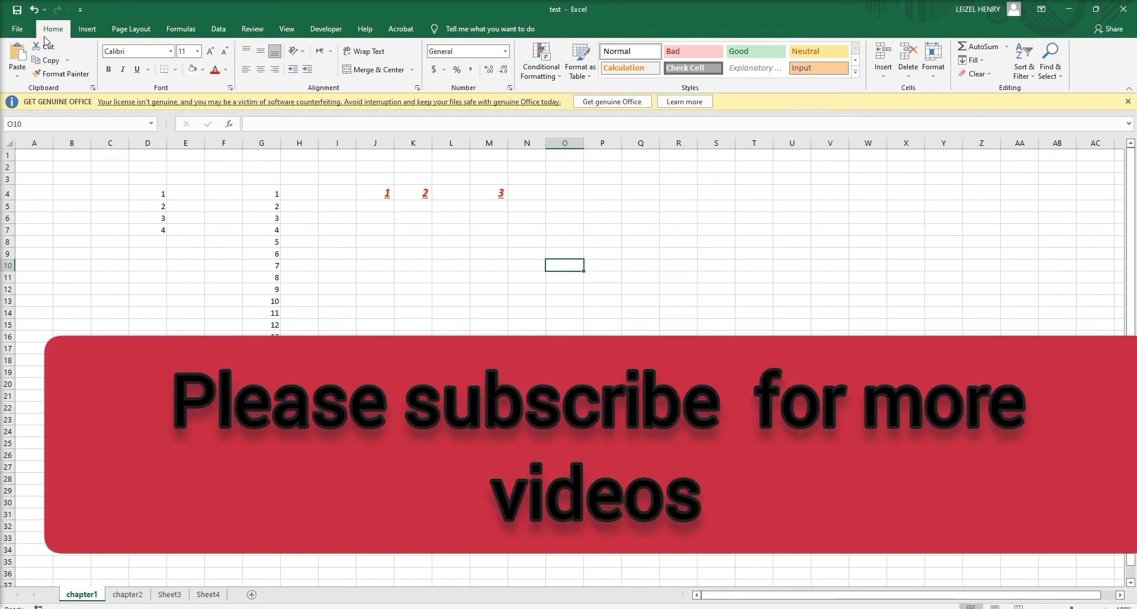
{"action": "left_click", "coordinate": [431, 233]}
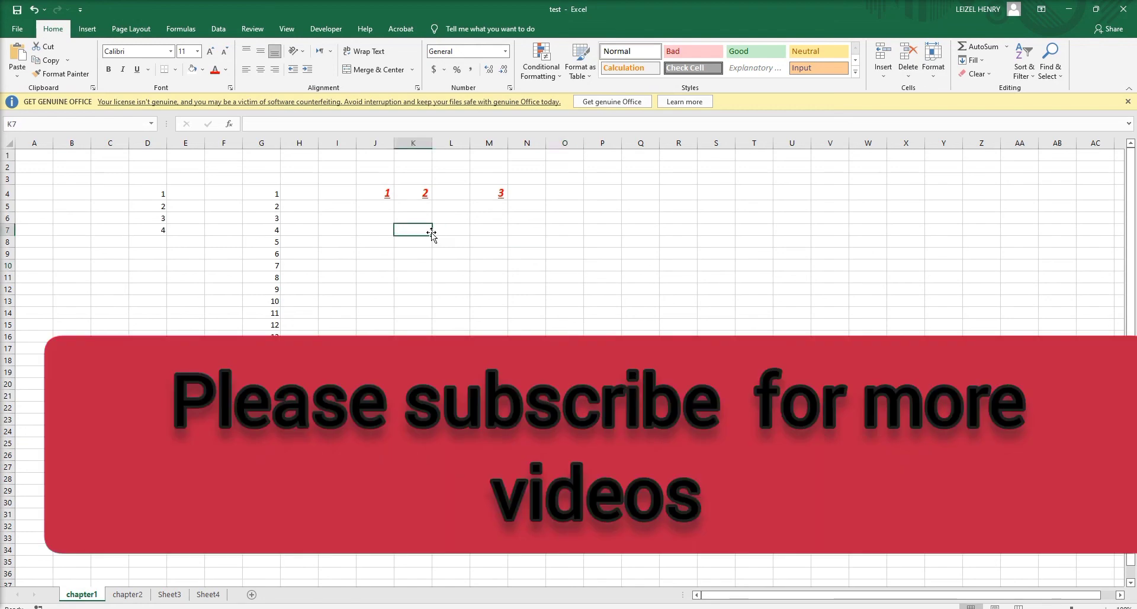